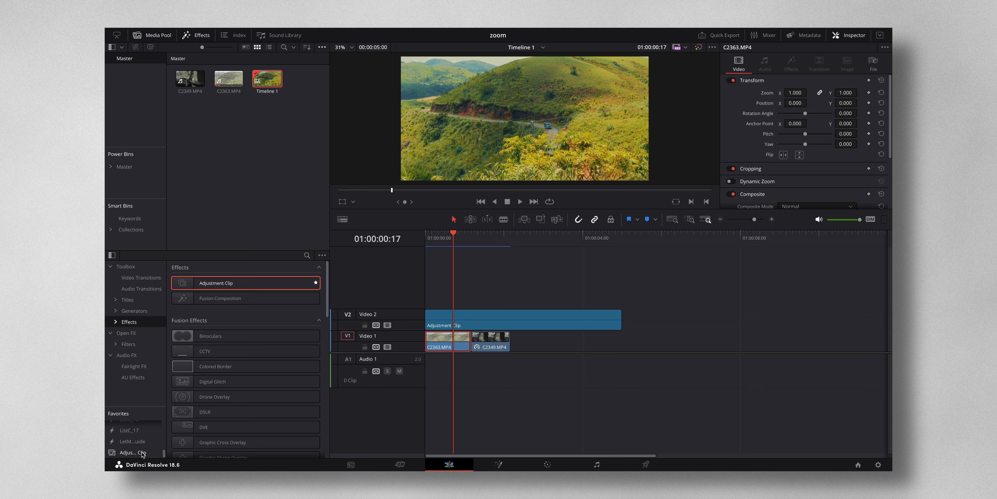
# Cut the adjustment clip on Video 2 at 01:00:01:00 and delete the remainder, leaving a one-second clip
pyautogui.click(480, 322)
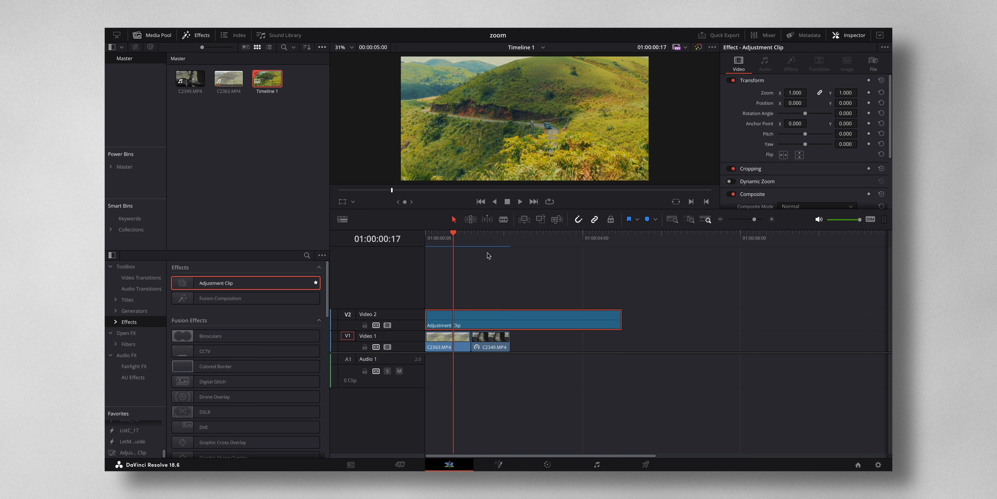
pyautogui.press('Home')
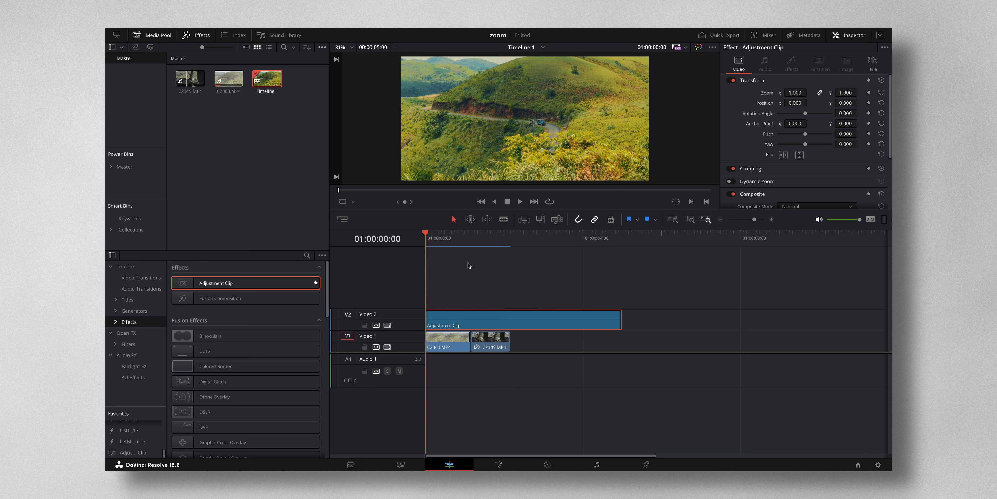
pyautogui.hotkey('shift', 'Right')
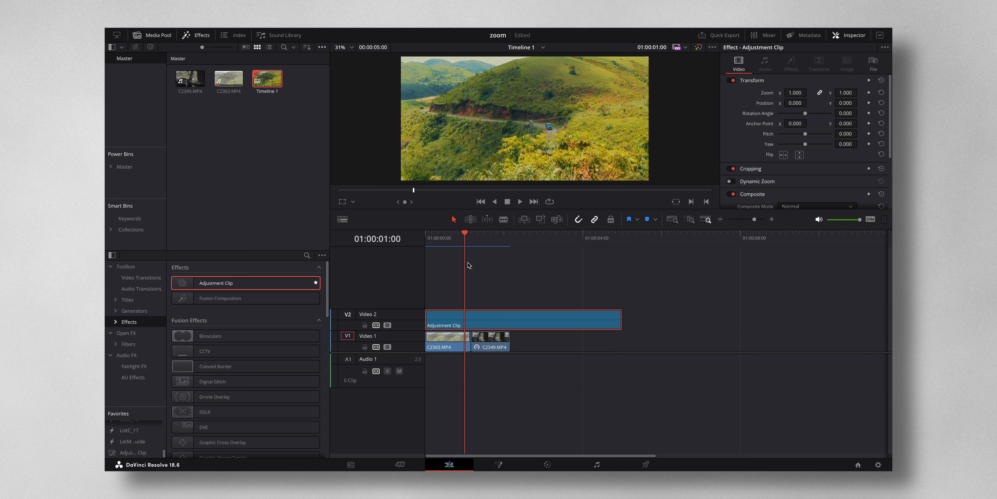
pyautogui.hotkey('ctrl', 'b')
pyautogui.press('Delete')
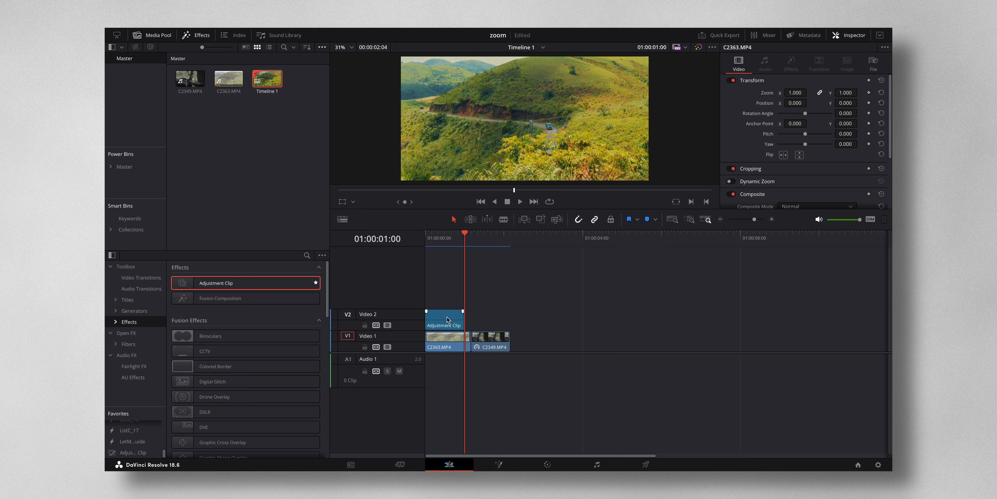
# Move the adjustment clip so it is centred over the cut between C2363.MP4 and C2349.MP4
pyautogui.moveTo(446, 319); pyautogui.dragTo(474, 319)
pyautogui.click(471, 236)
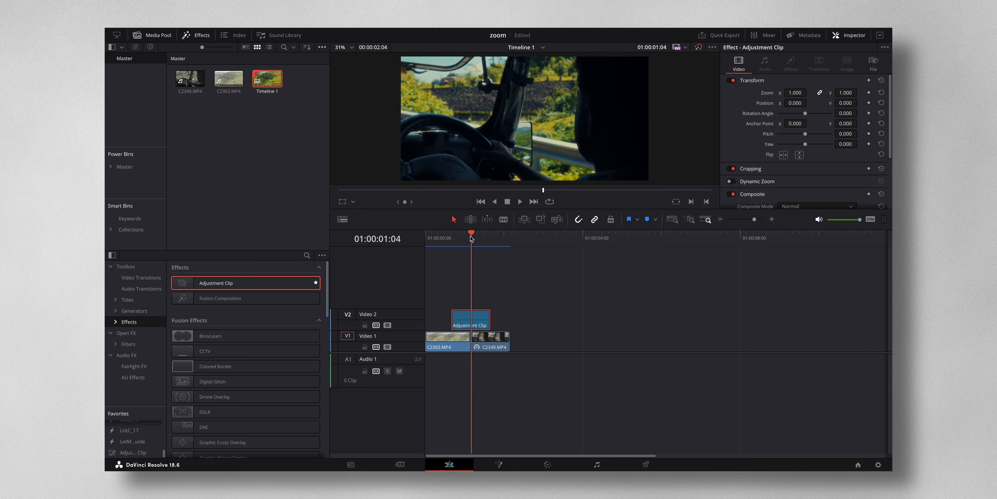
pyautogui.press('Up')
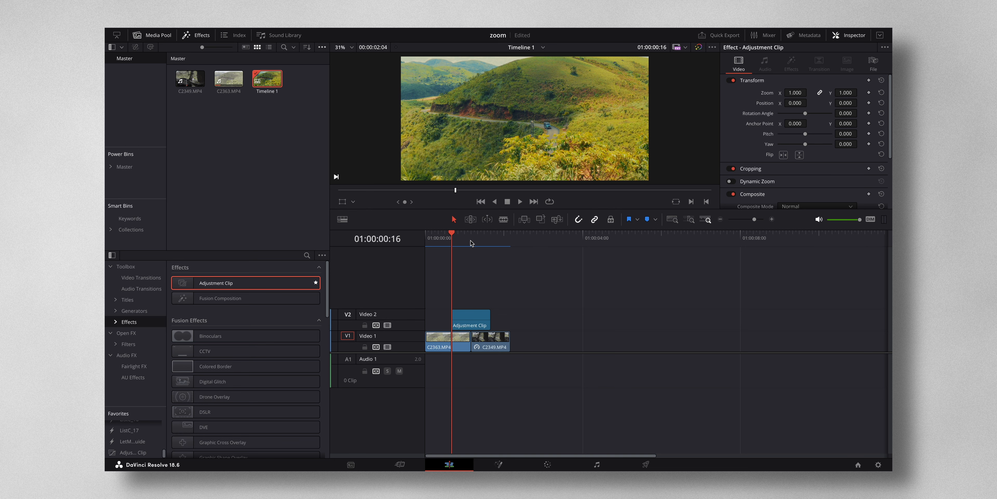
pyautogui.click(473, 242)
# Open the adjustment clip in the Fusion page and add a Transform node between MediaIn1 and MediaOut1
pyautogui.click(480, 321)
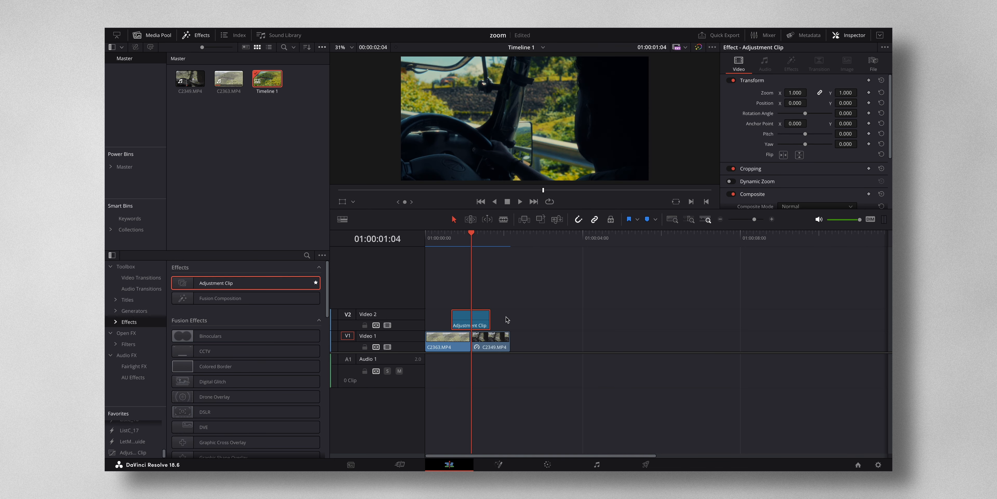
pyautogui.click(499, 464)
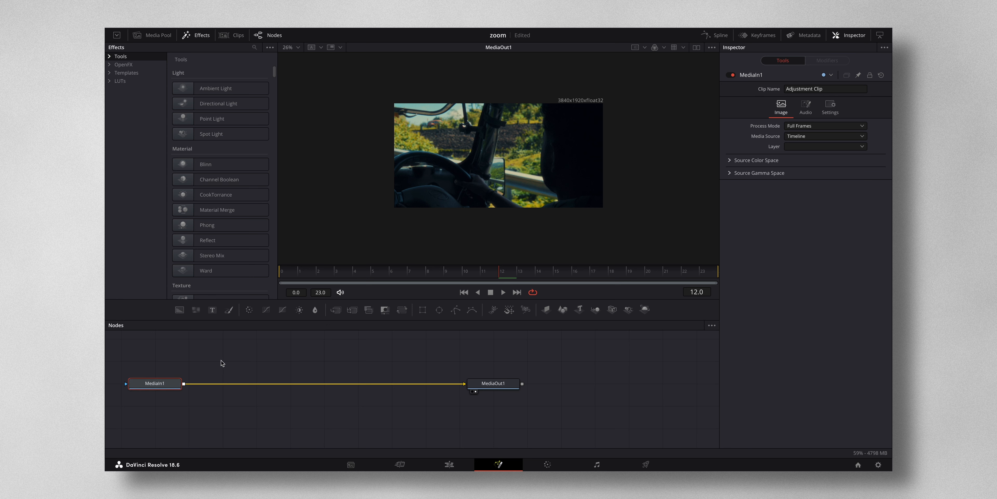
pyautogui.hotkey('shift', 'space')
pyautogui.write('tra')
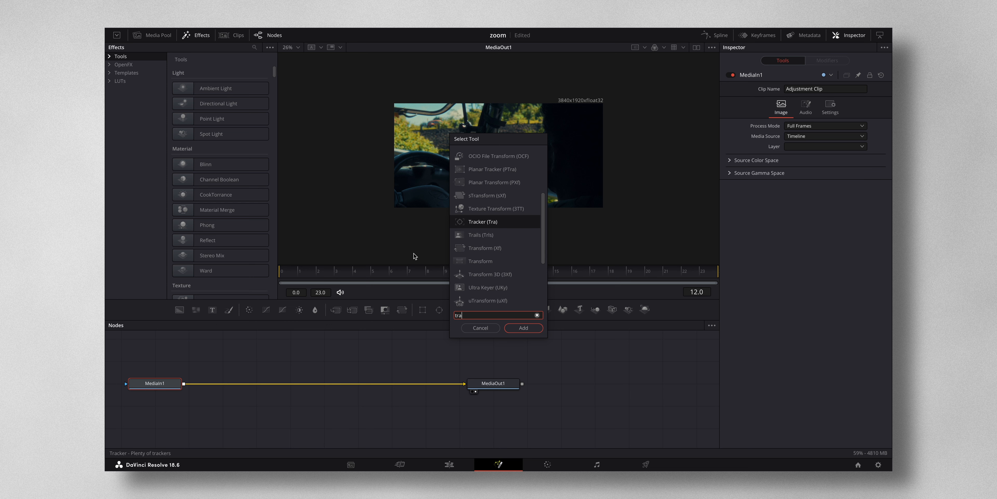
pyautogui.click(478, 248)
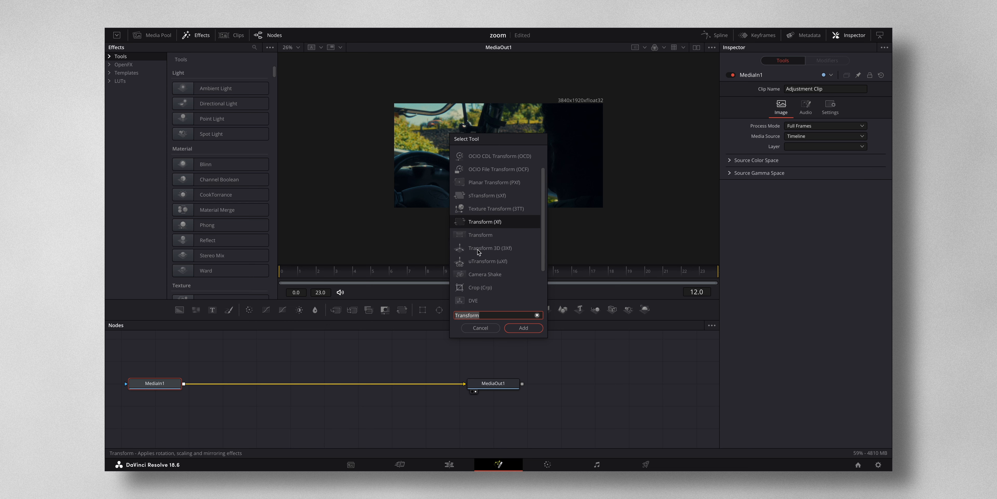
pyautogui.click(523, 328)
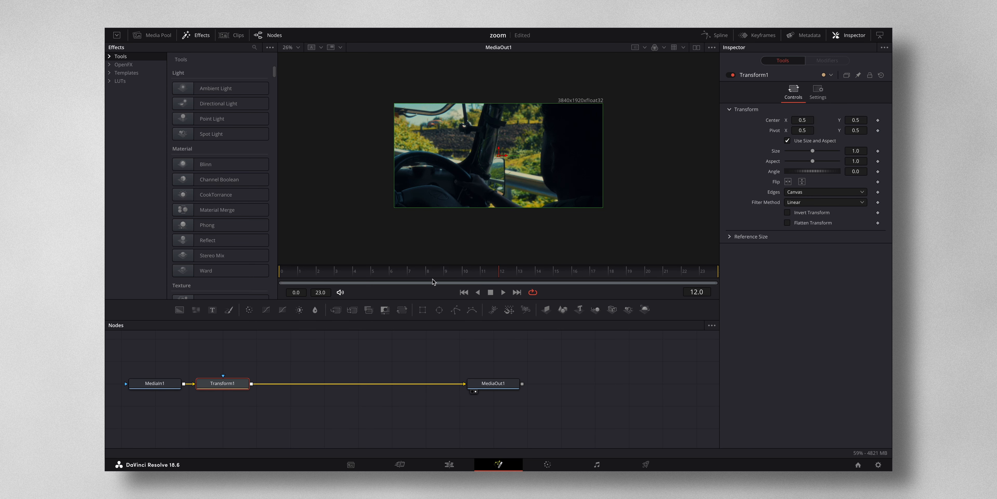
# Keyframe the Transform node's Size at 1.0 on frames 0, 11, 12 and 23
pyautogui.moveTo(499, 274); pyautogui.dragTo(267, 280)
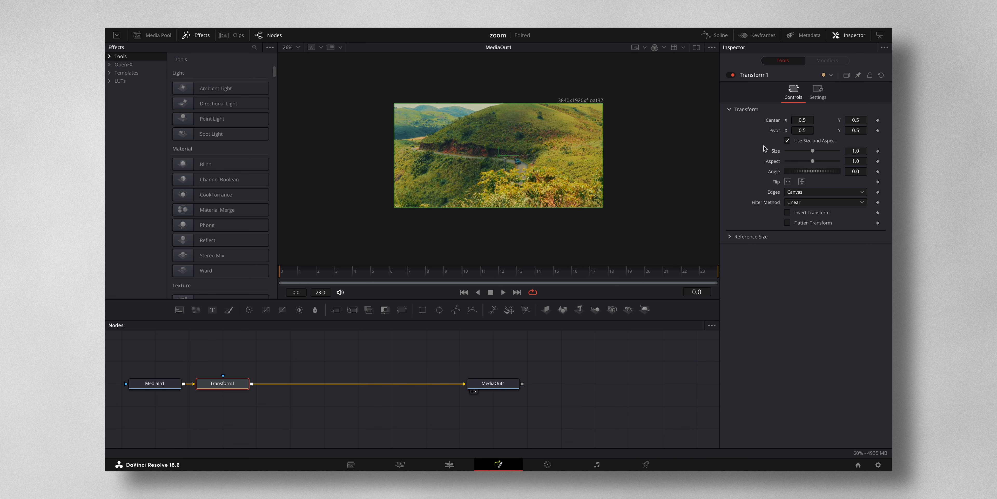
pyautogui.click(878, 151)
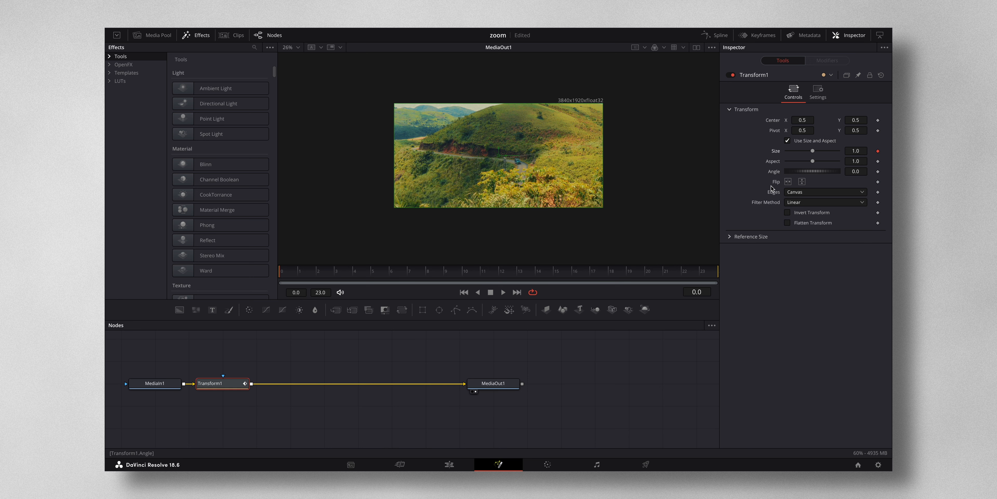
pyautogui.click(414, 274)
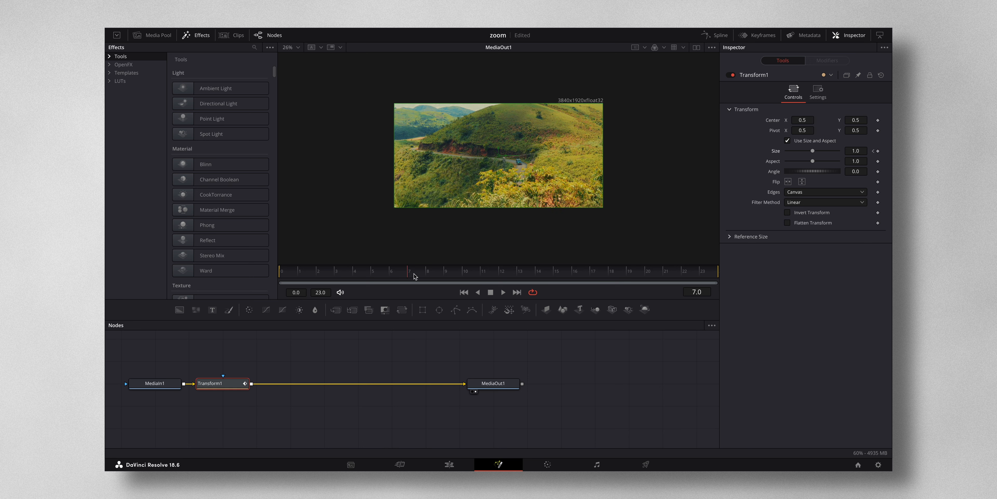
pyautogui.press('space')
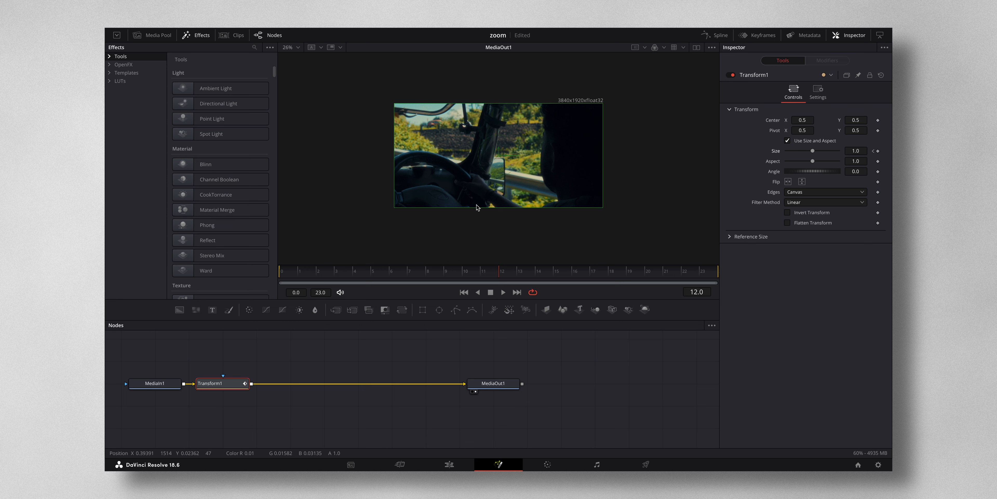
pyautogui.press('Left')
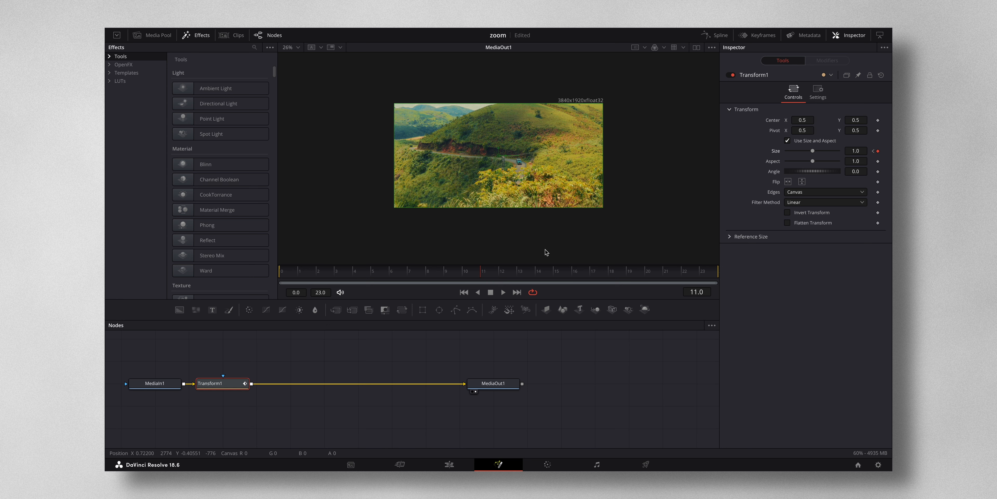
pyautogui.press('Right')
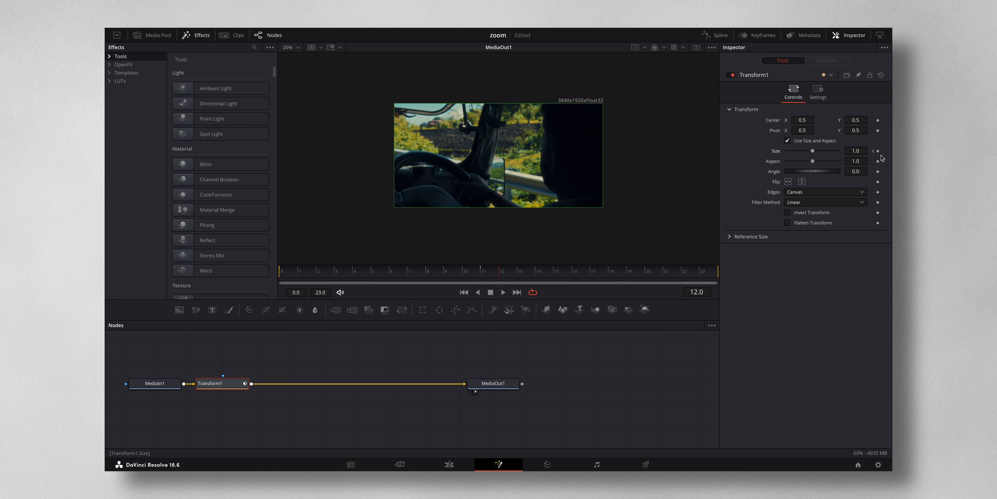
pyautogui.click(701, 274)
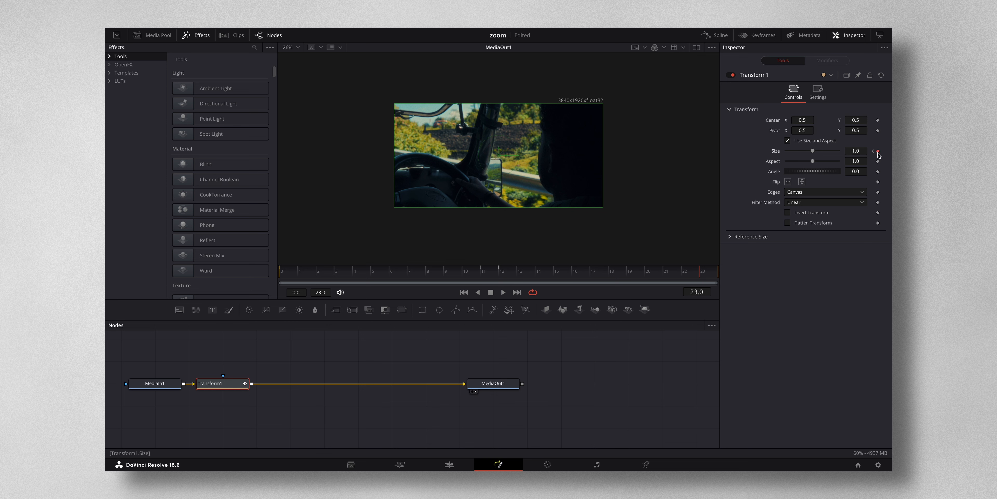
# Set the Transform node's Size to 1.5 at frame 11, the last frame before the cut
pyautogui.click(480, 273)
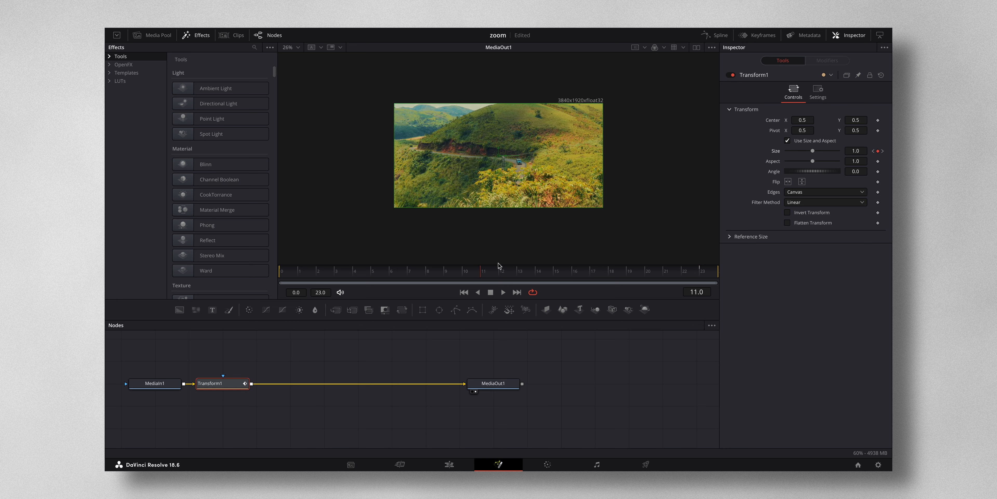
pyautogui.moveTo(853, 152); pyautogui.dragTo(860, 153)
pyautogui.click(856, 153)
pyautogui.doubleClick(856, 152)
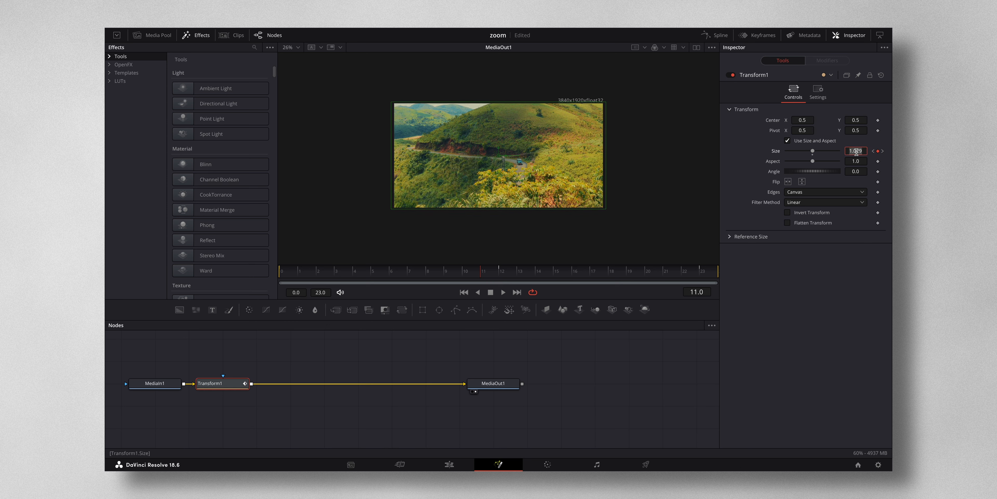
pyautogui.press('BackSpace')
pyautogui.write('1.5')
pyautogui.press('Tab')
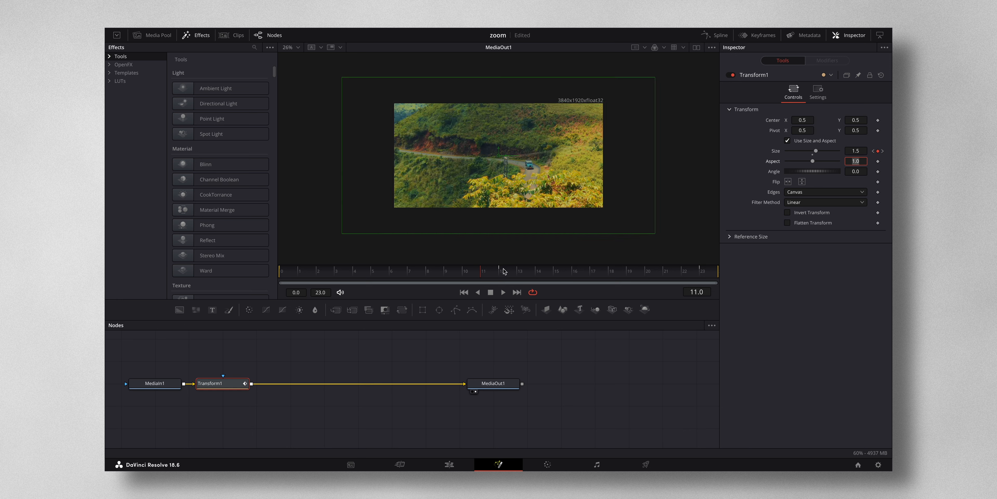
# Set the Transform node's Size to 0.75 at frame 12 and its Edges mode to Duplicate
pyautogui.click(501, 275)
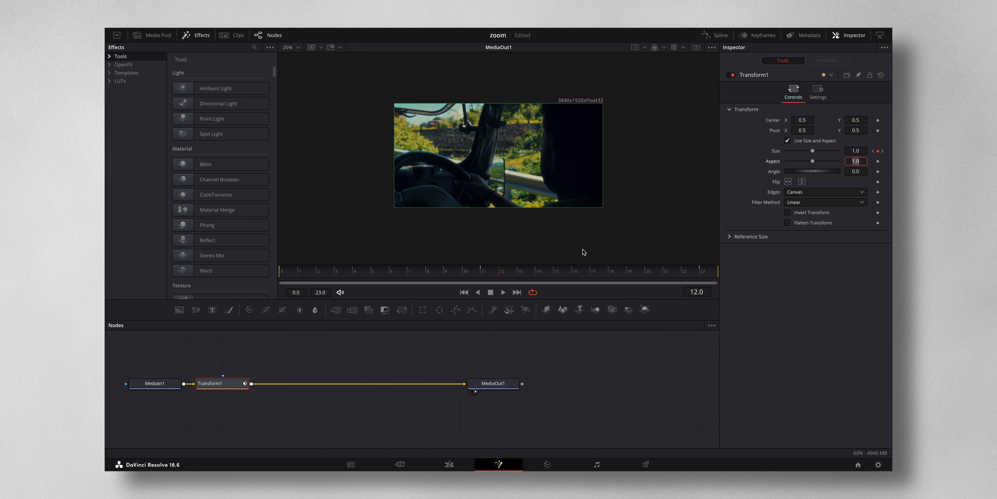
pyautogui.click(861, 152)
pyautogui.press('Tab')
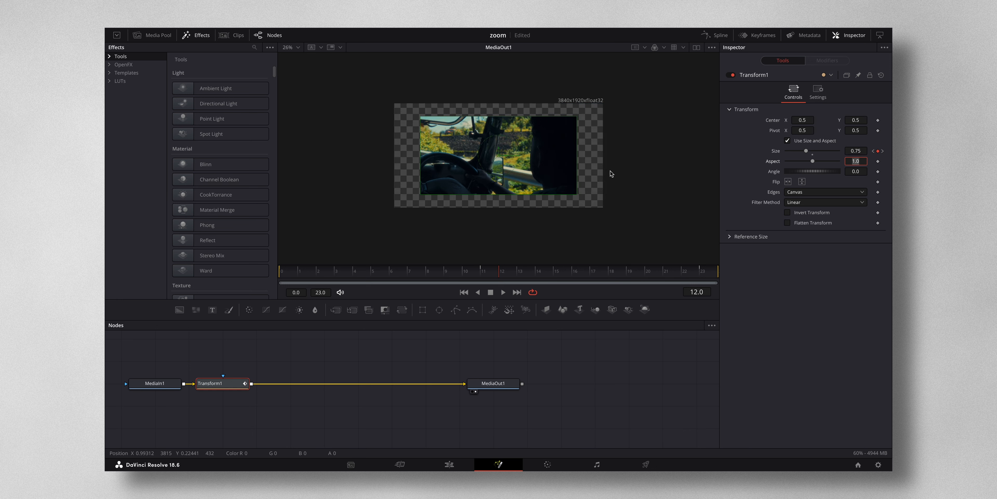
pyautogui.click(818, 193)
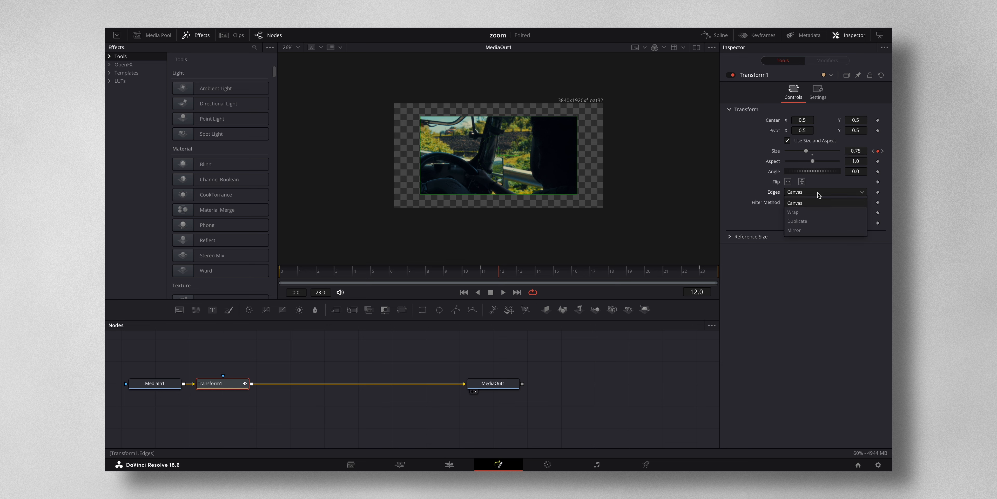
pyautogui.click(818, 221)
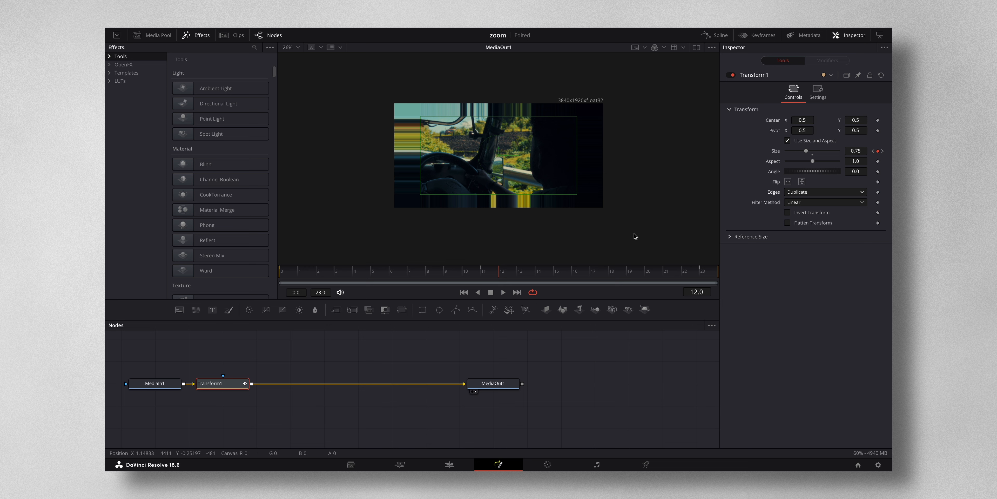
# Play back and scrub through the composition to check the zoom animation across the cut
pyautogui.click(701, 278)
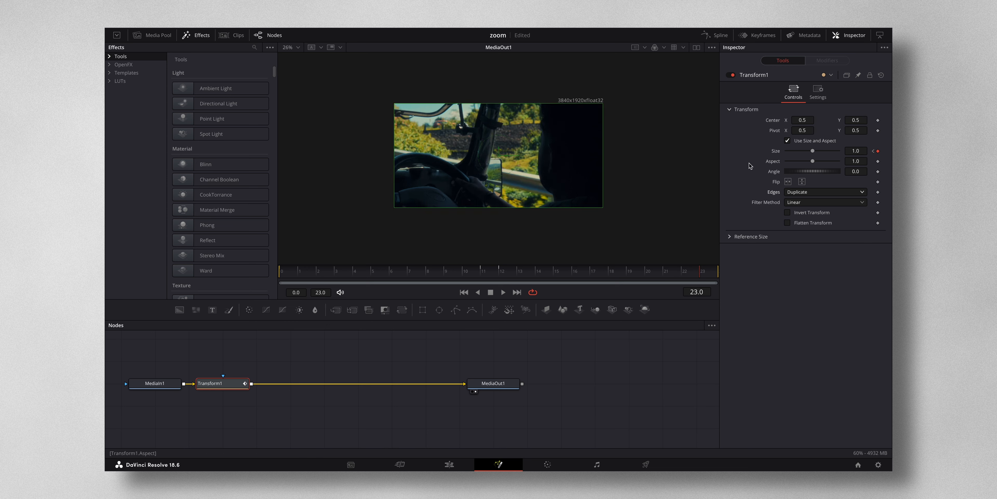
pyautogui.click(554, 275)
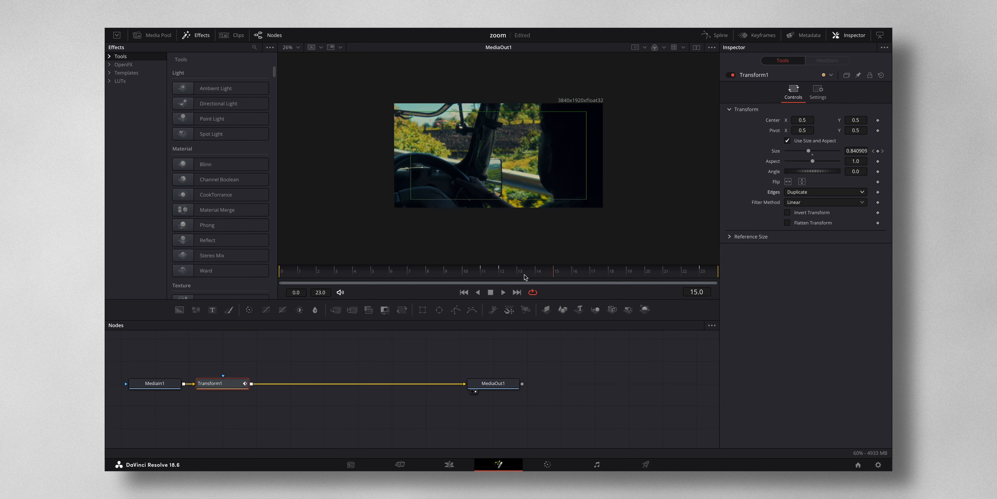
pyautogui.press('space')
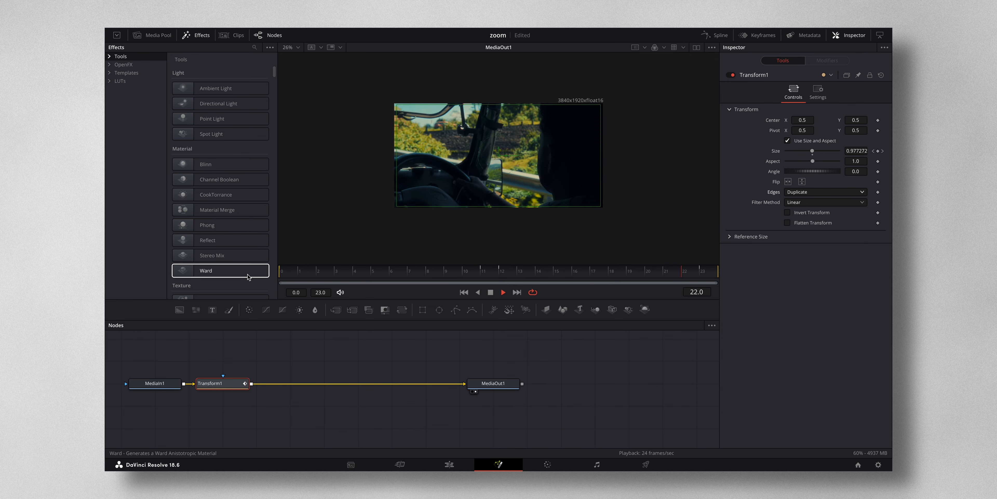
pyautogui.press('space')
pyautogui.moveTo(499, 275); pyautogui.dragTo(355, 275)
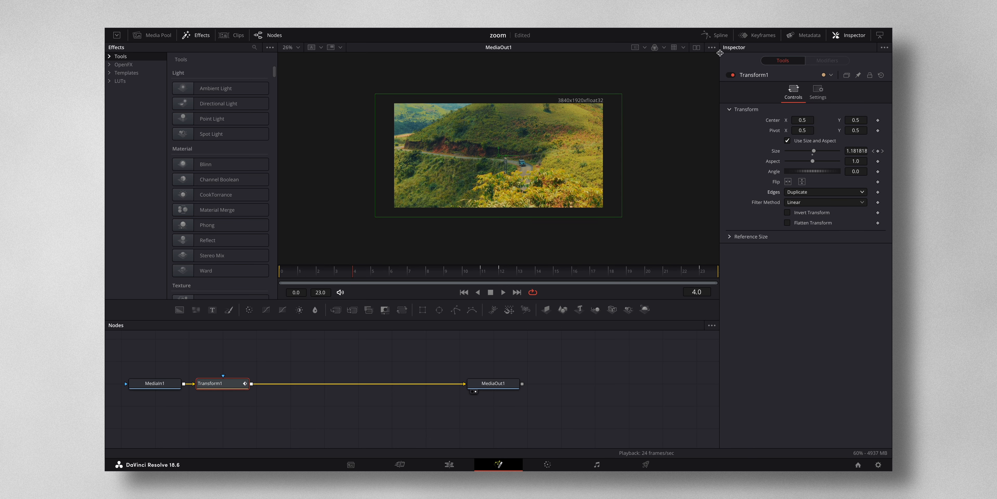
# Show the Transform node's Size curve in the Spline editor and fit the whole curve in the graph
pyautogui.click(717, 36)
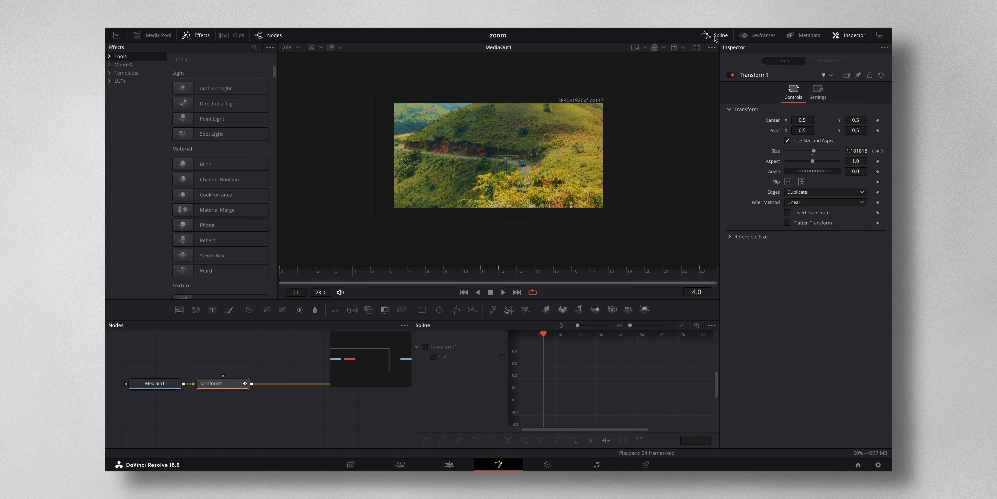
pyautogui.moveTo(508, 367); pyautogui.dragTo(478, 370)
pyautogui.click(424, 347)
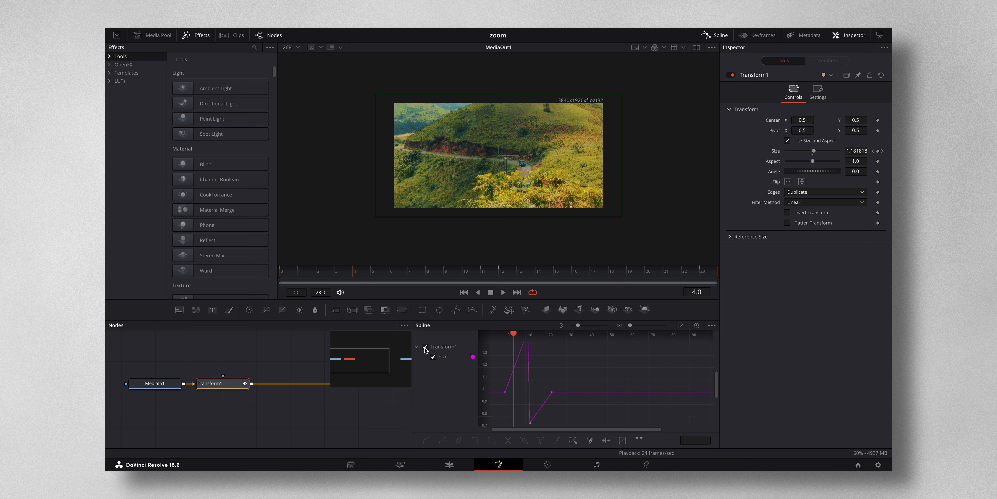
pyautogui.click(682, 330)
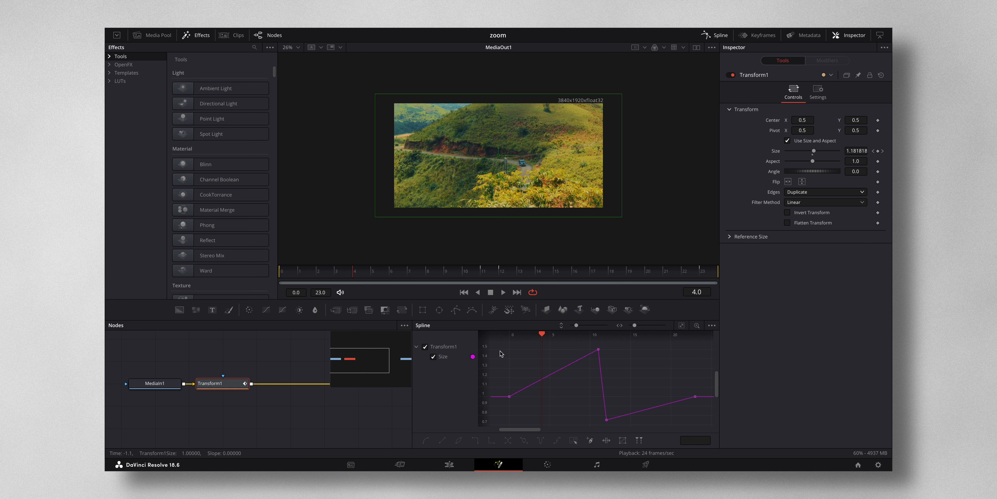
# Smooth all Size keyframes and pull the incoming handle of the frame 11 keyframe steeply down so the zoom accelerates into the cut
pyautogui.moveTo(500, 350); pyautogui.dragTo(709, 427)
pyautogui.press('s')
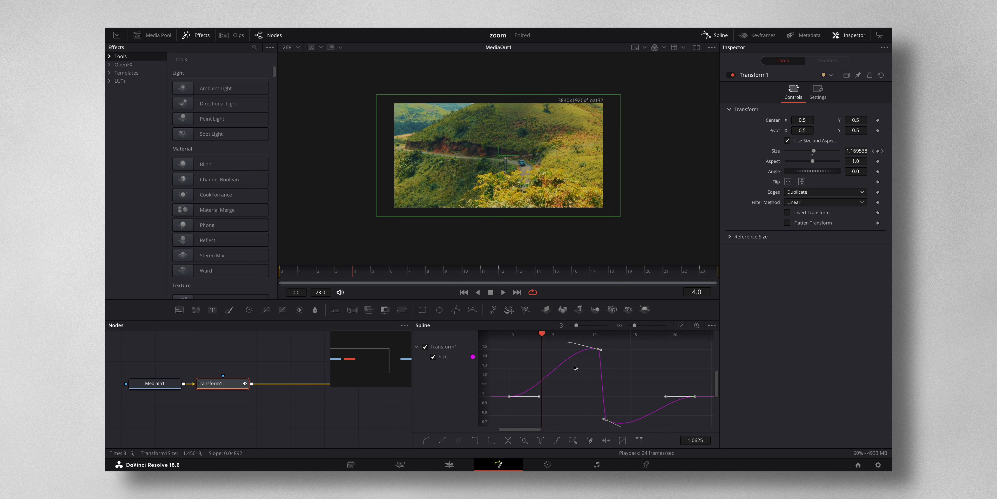
pyautogui.scroll(1, 568, 346)
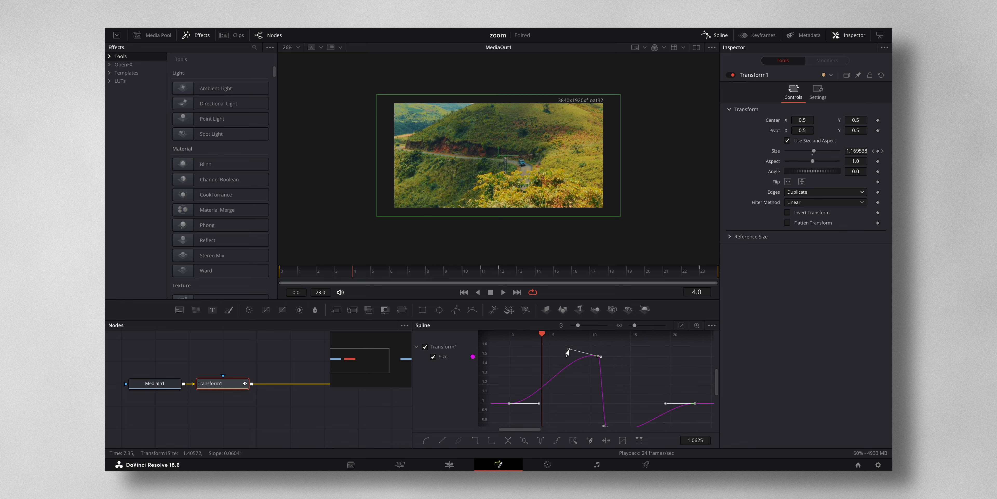
pyautogui.moveTo(568, 350); pyautogui.dragTo(589, 391)
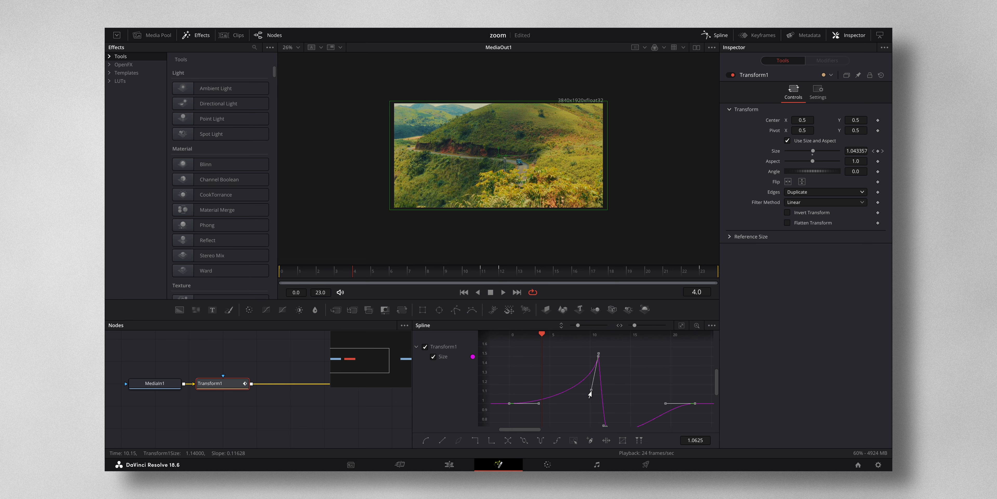
# Pull the outgoing handle of the frame 12 Size keyframe steeply up so the zoom settles quickly, and play back the result
pyautogui.scroll(-2, 630, 391)
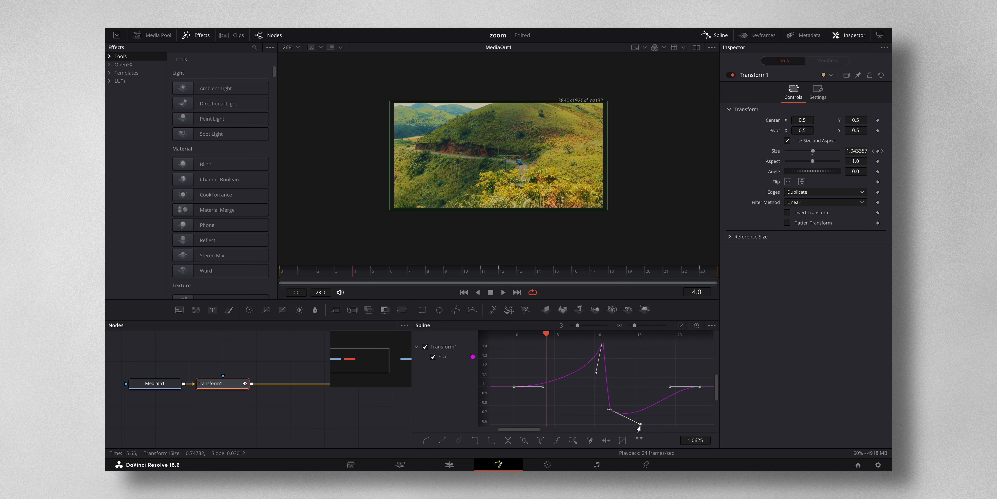
pyautogui.moveTo(639, 425); pyautogui.dragTo(612, 382)
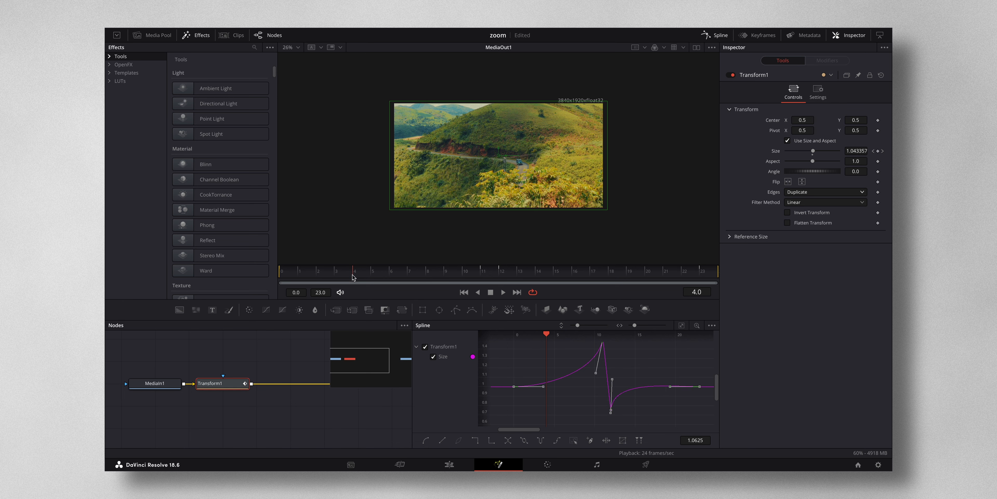
pyautogui.moveTo(353, 274); pyautogui.dragTo(262, 273)
pyautogui.press('space')
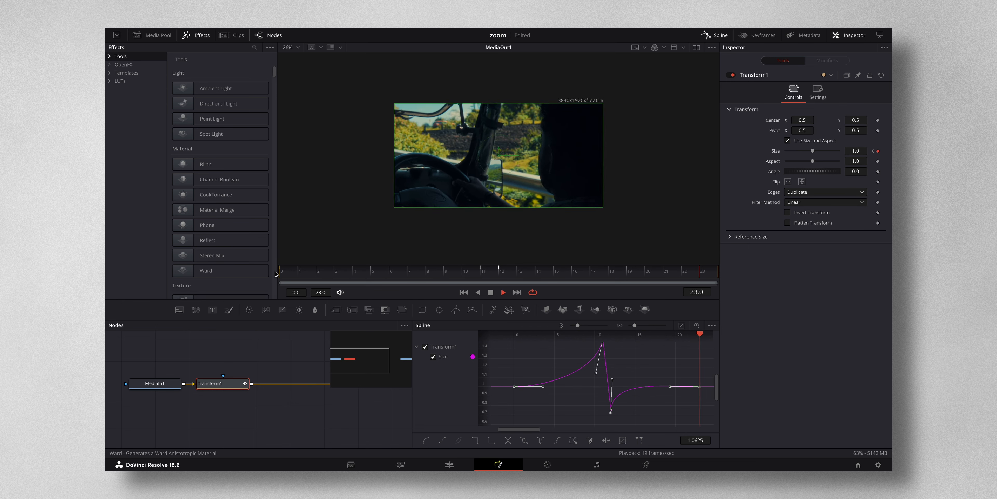
pyautogui.press('space')
pyautogui.press('space')
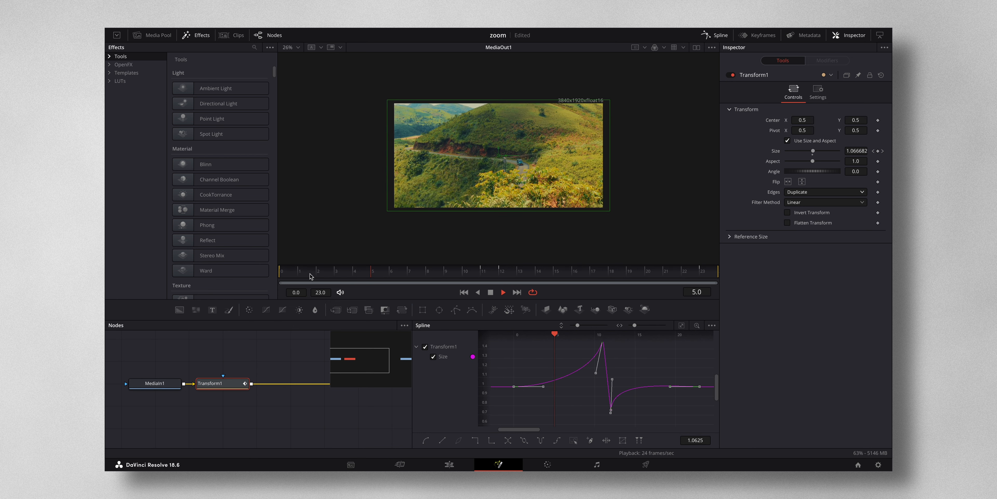
pyautogui.press('space')
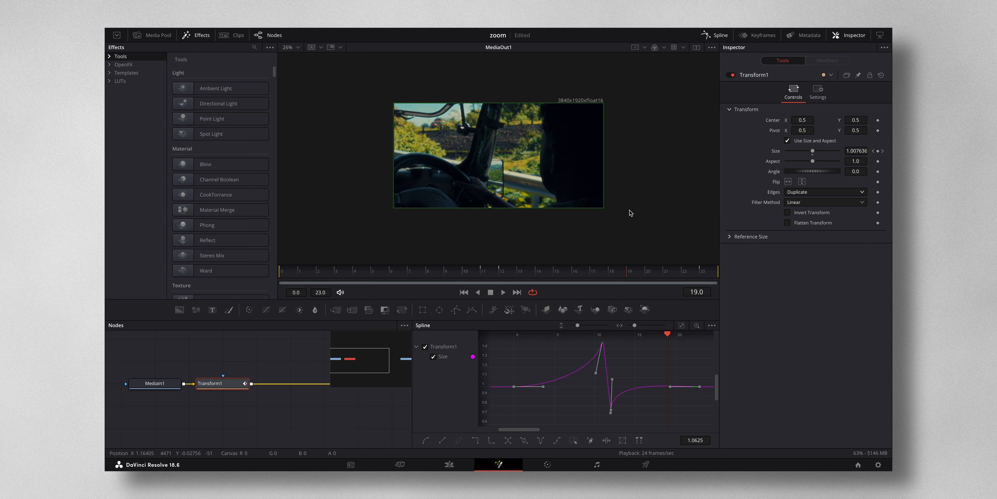
# Close the Spline editor and enable Motion Blur on the Transform node with Quality 4
pyautogui.click(714, 37)
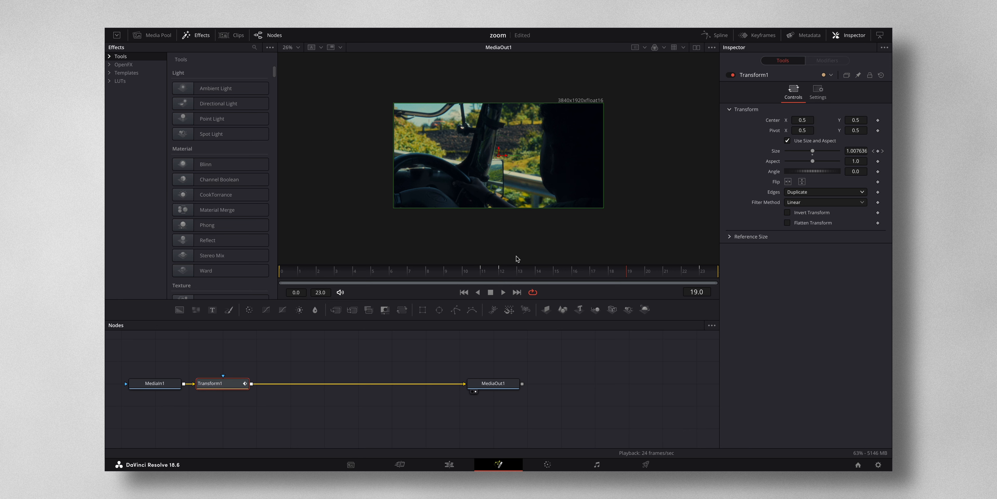
pyautogui.click(818, 92)
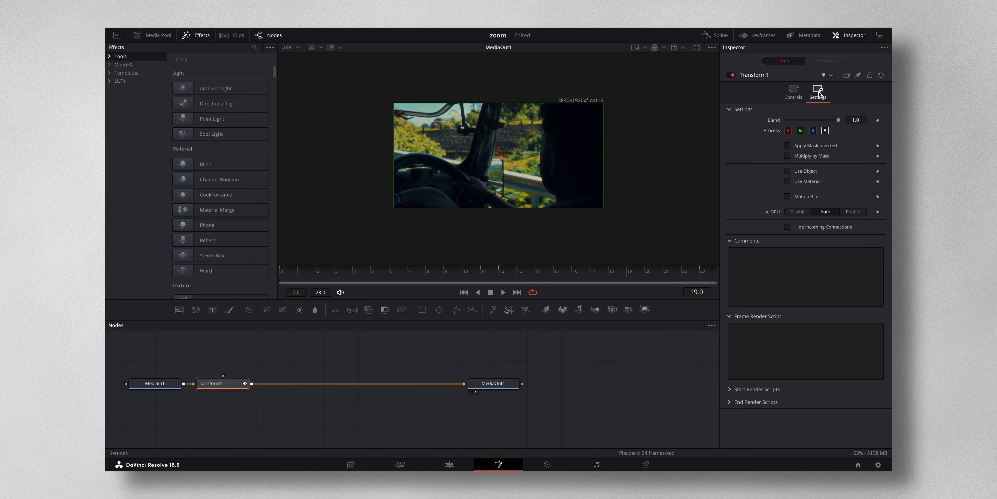
pyautogui.click(787, 196)
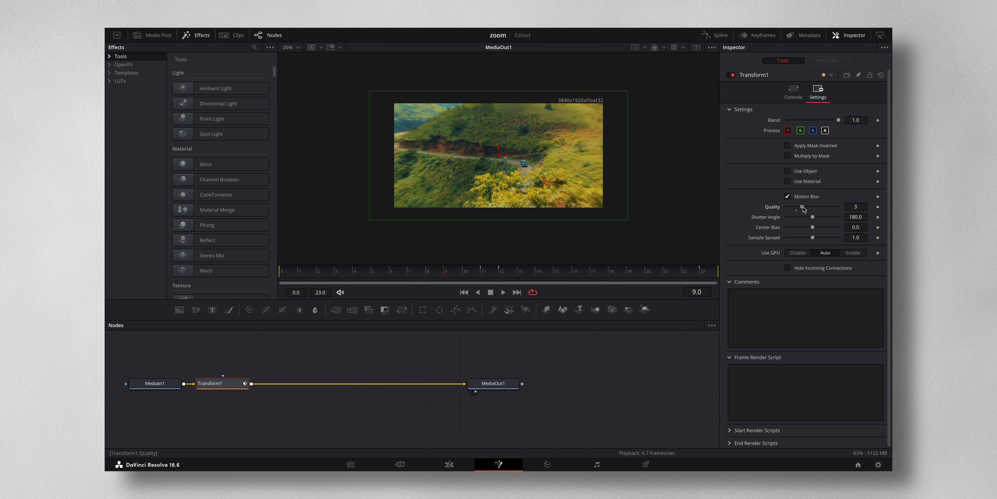
pyautogui.moveTo(803, 209); pyautogui.dragTo(806, 209)
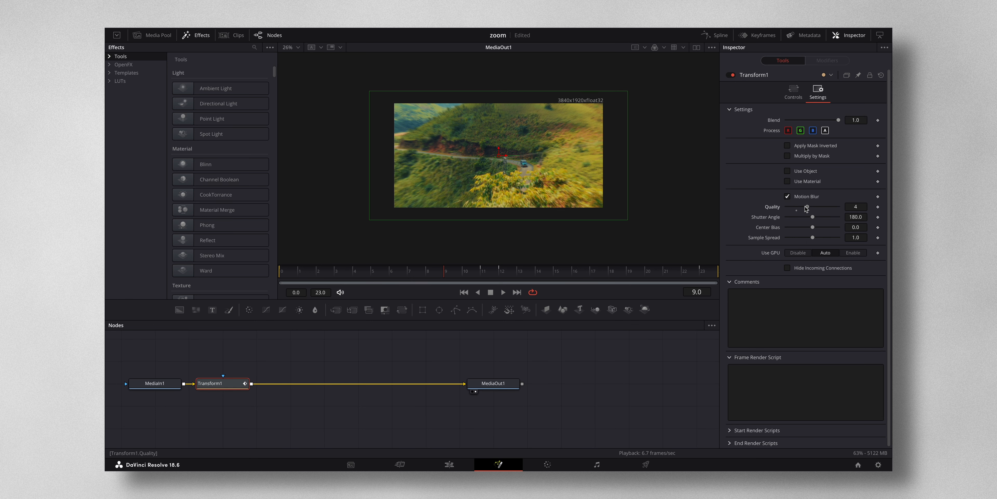
# Return to the Edit page and play the transition from before the adjustment clip
pyautogui.click(452, 463)
pyautogui.click(453, 238)
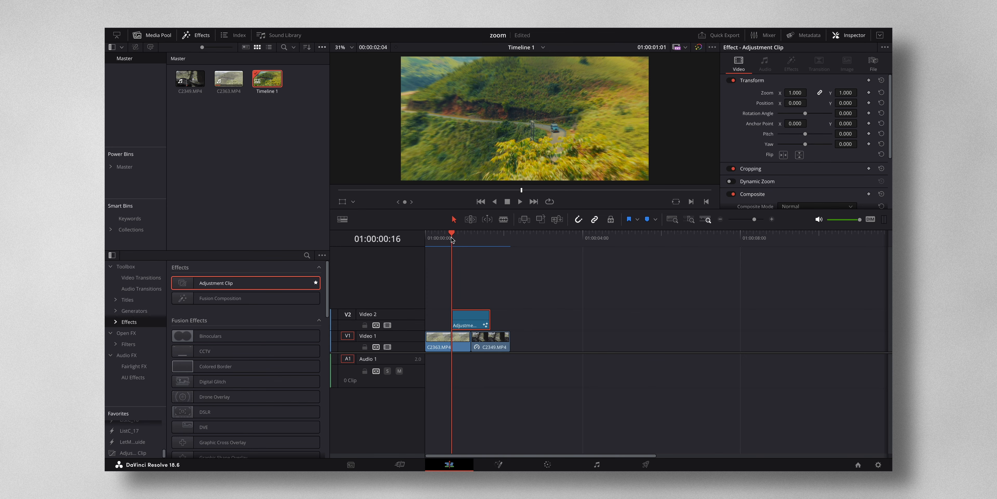
pyautogui.click(440, 238)
pyautogui.press('space')
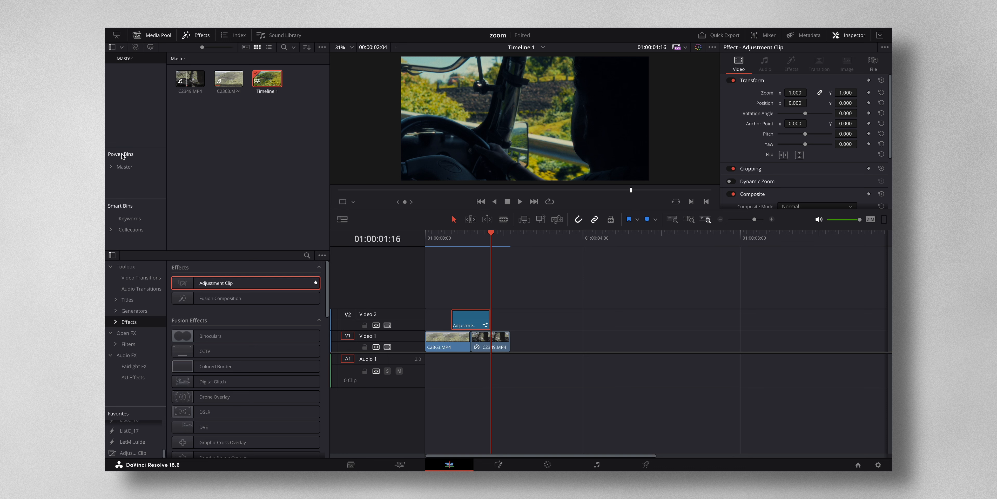
# Show the power bins in the media pool and open the ZOOM bin inside Master
pyautogui.click(322, 47)
pyautogui.click(356, 127)
pyautogui.click(135, 168)
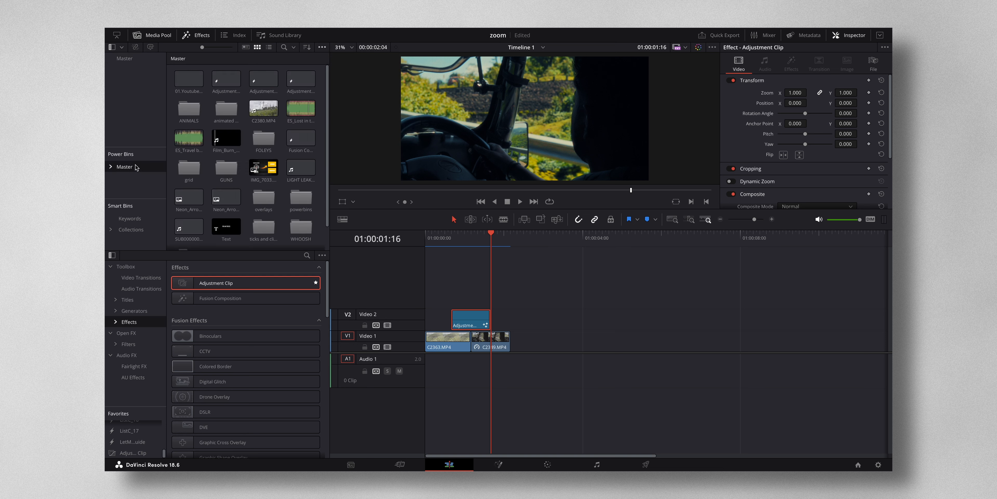
pyautogui.scroll(-1, 208, 232)
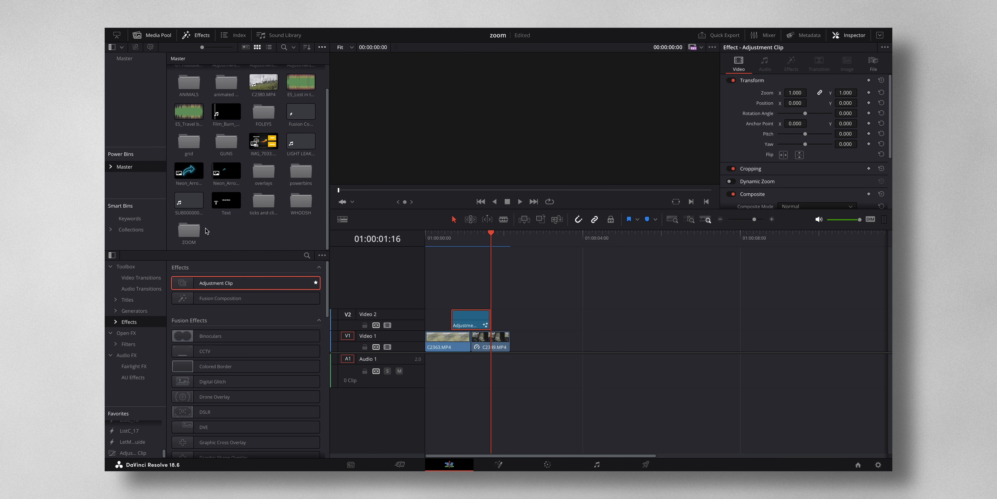
pyautogui.doubleClick(189, 232)
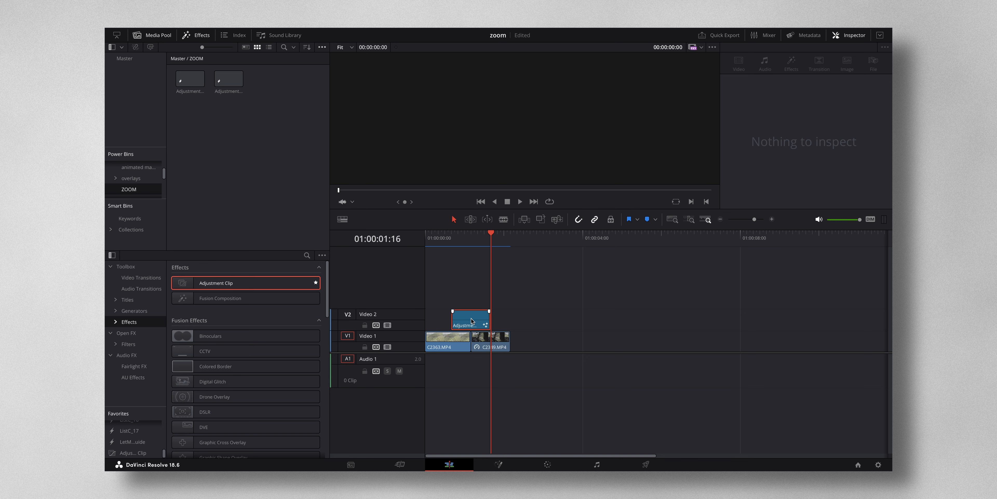
# Store the timeline's adjustment clip in the ZOOM power bin and rename the stored copy to ZOOM IN
pyautogui.moveTo(472, 320); pyautogui.dragTo(278, 137)
pyautogui.doubleClick(276, 83)
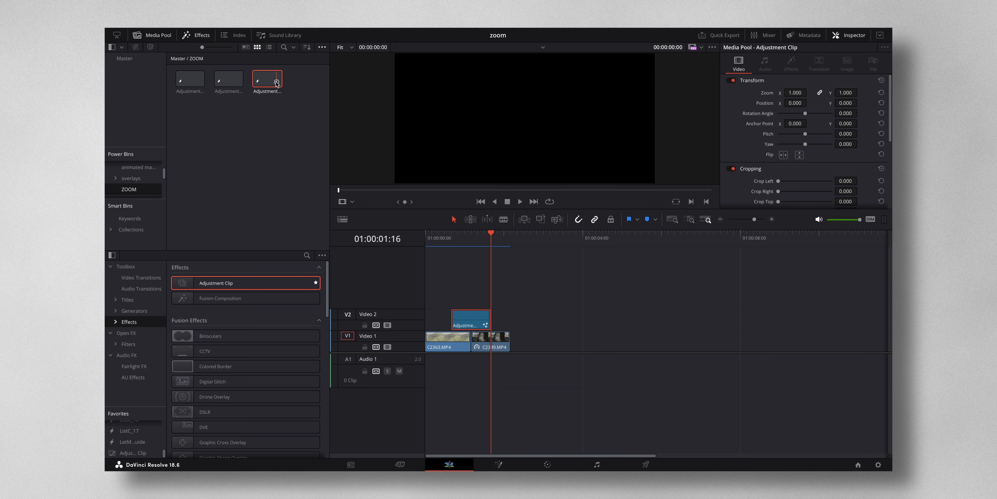
pyautogui.click(270, 93)
pyautogui.write('ZOOM IN')
pyautogui.click(276, 122)
# Play the timeline through the zoom transition to the end of the second clip
pyautogui.click(444, 238)
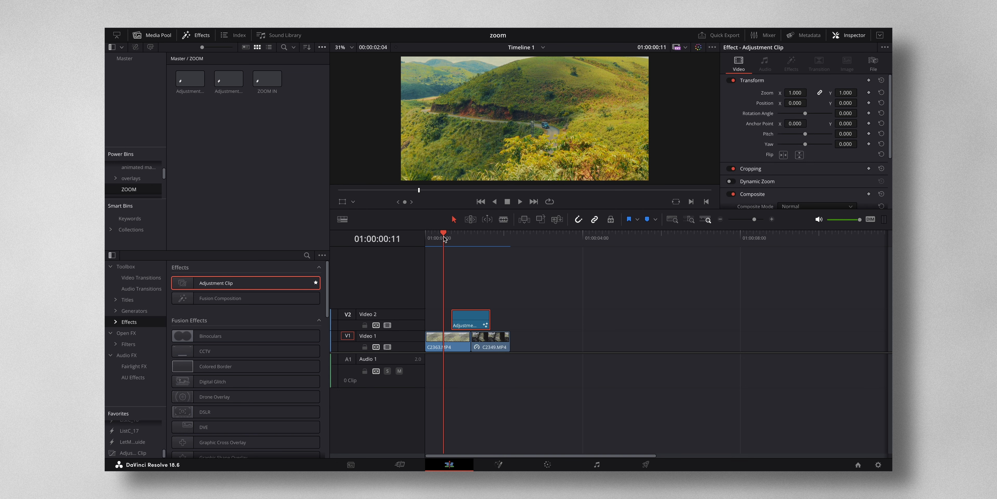
pyautogui.click(493, 274)
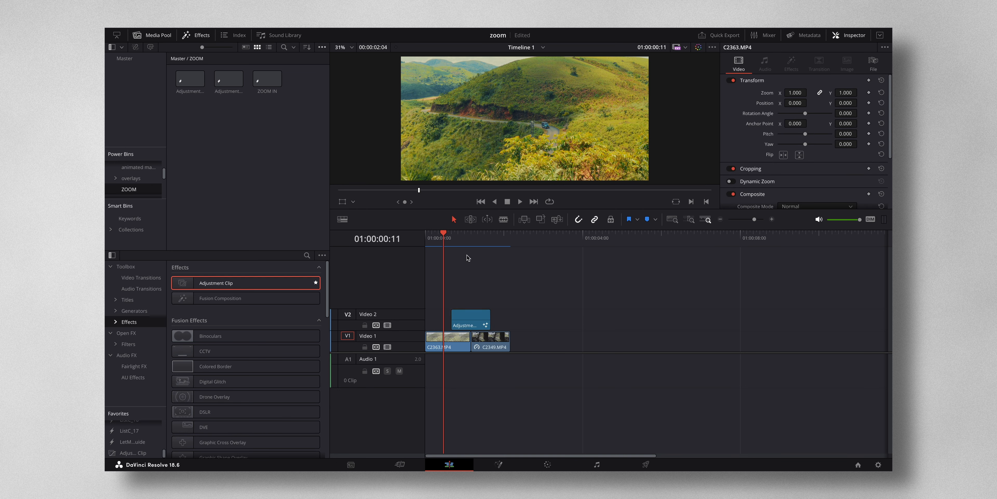
pyautogui.press('space')
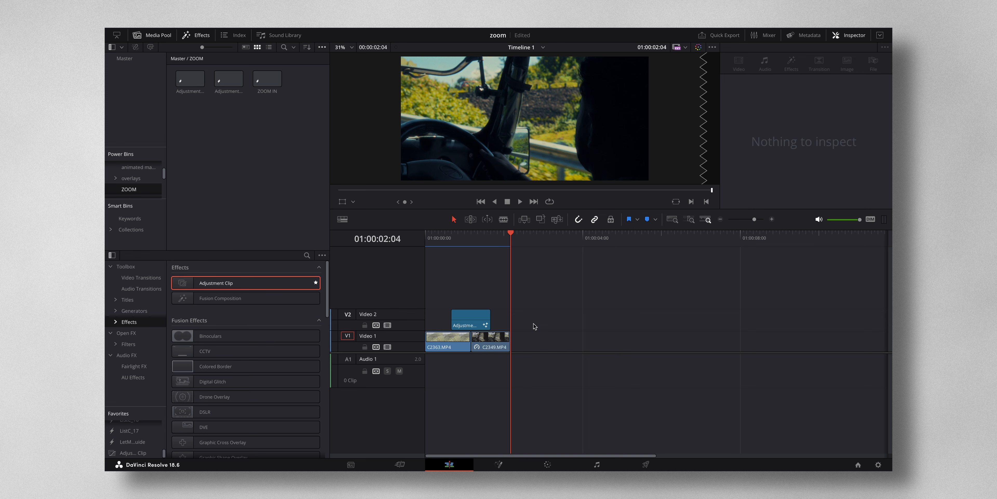
# Open the adjustment clip in Fusion, centre the Transform node between its neighbours and reset its settings, with Motion Blur off
pyautogui.click(452, 234)
pyautogui.click(499, 464)
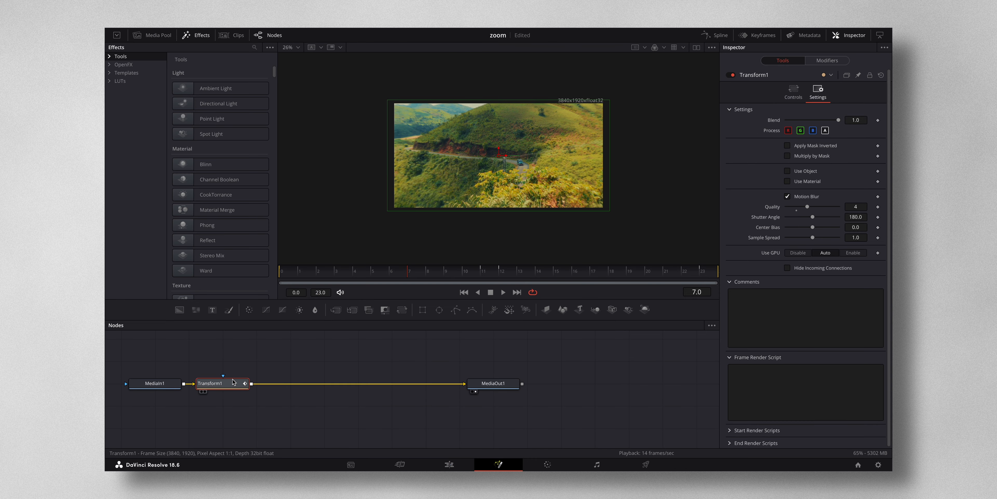
pyautogui.moveTo(236, 384); pyautogui.dragTo(295, 382)
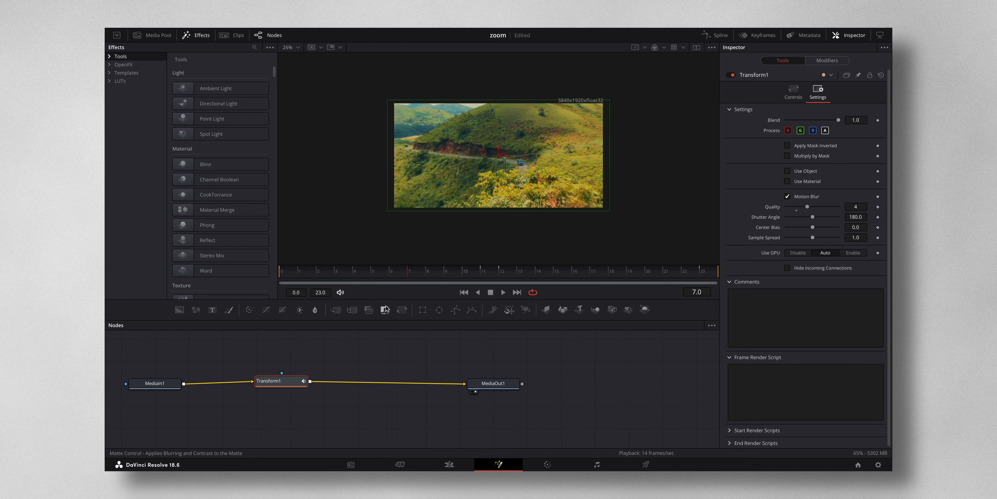
pyautogui.click(787, 196)
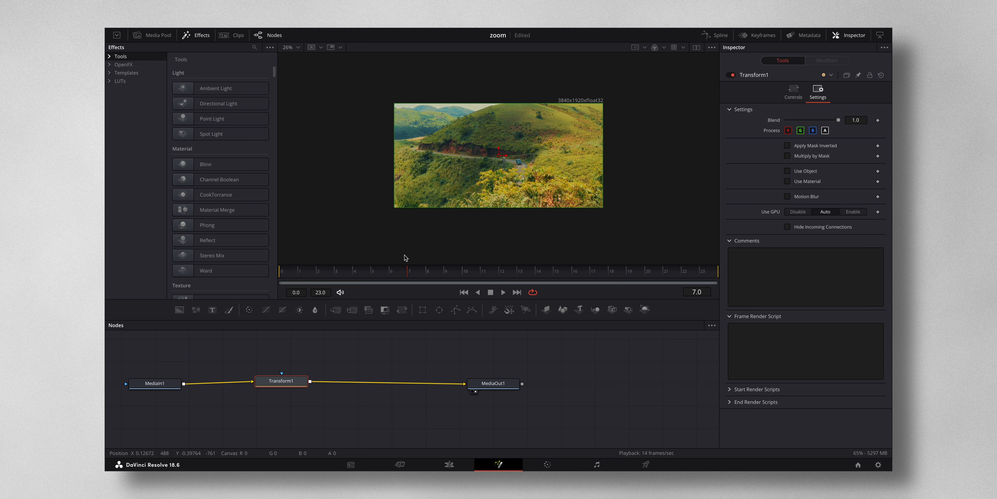
# Add Size keyframes to the Transform node at frames 0, 11, 12 and 23
pyautogui.moveTo(407, 276); pyautogui.dragTo(280, 278)
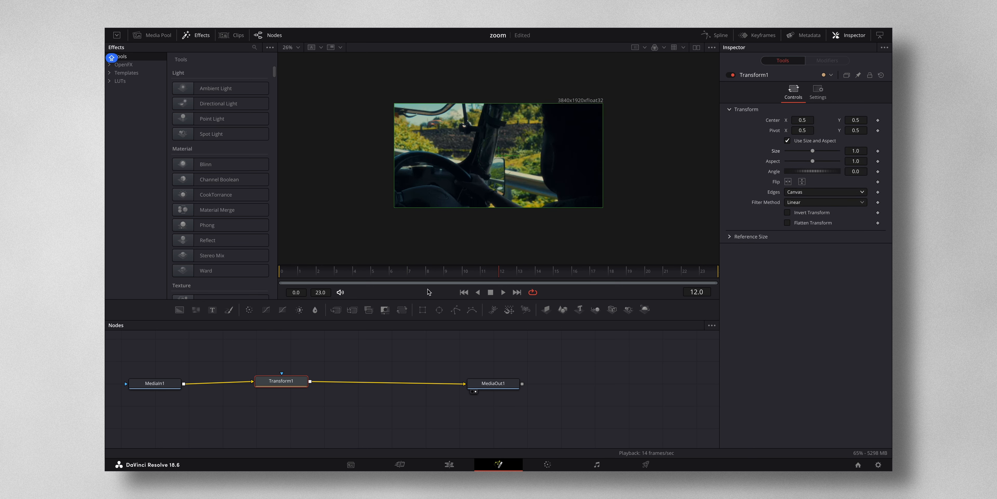
pyautogui.moveTo(499, 276); pyautogui.dragTo(279, 277)
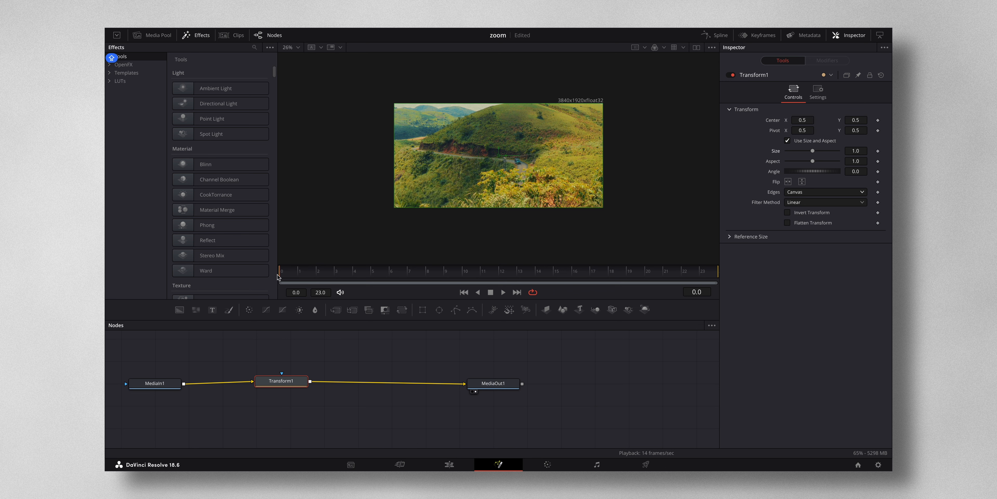
pyautogui.click(878, 151)
pyautogui.click(484, 276)
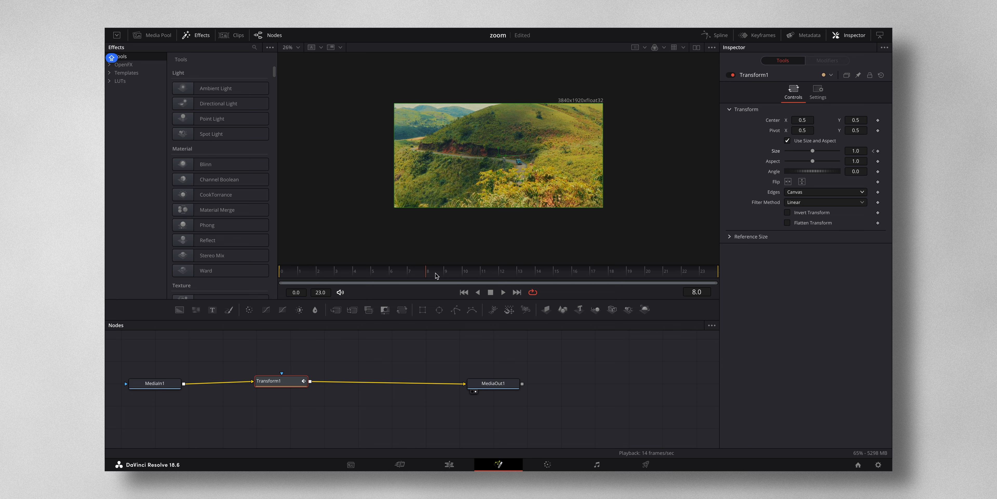
pyautogui.press('Right')
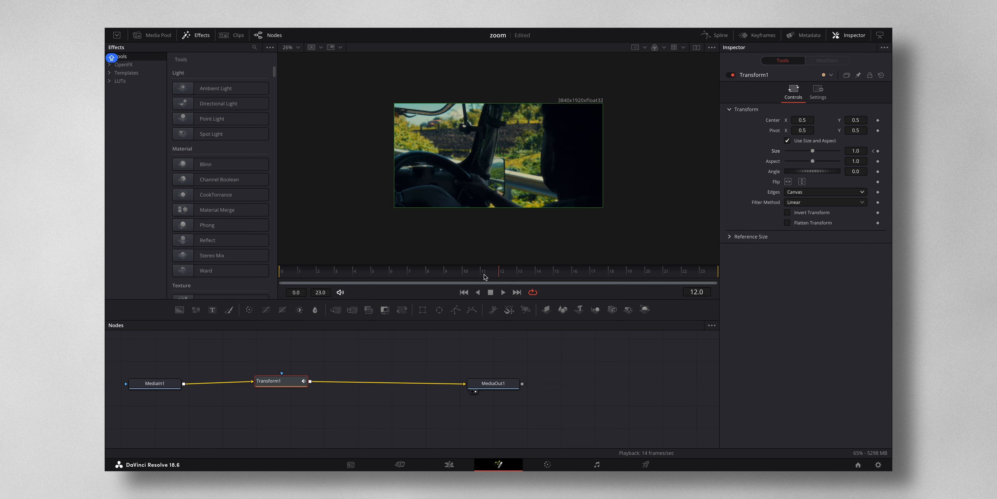
pyautogui.click(484, 275)
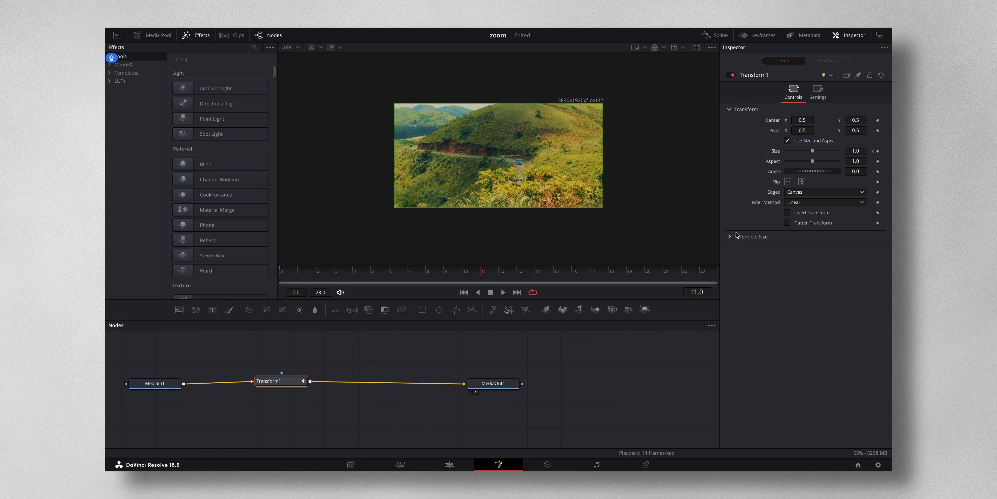
pyautogui.press('Right')
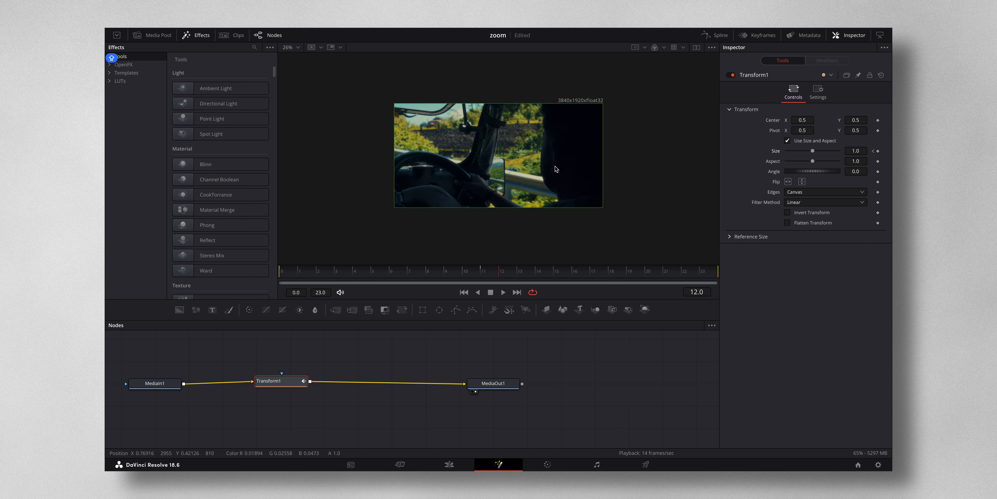
pyautogui.click(878, 151)
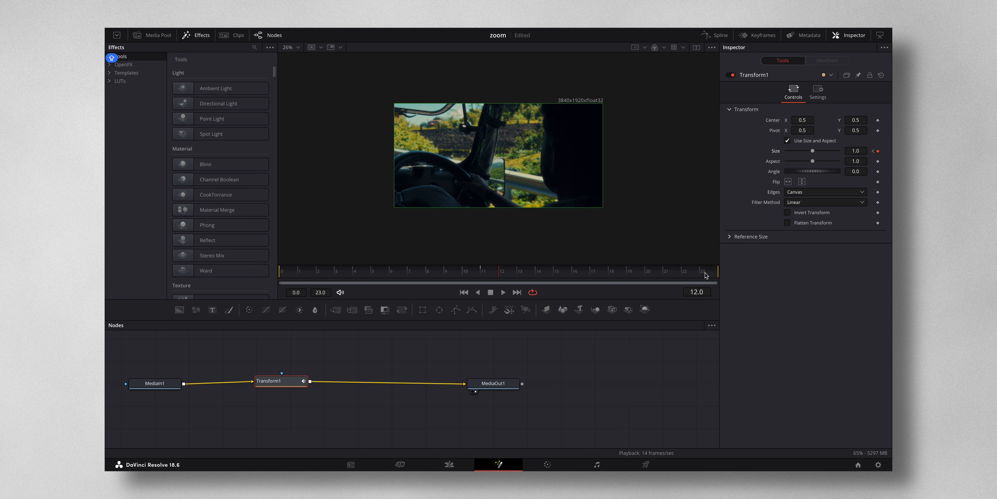
pyautogui.click(878, 150)
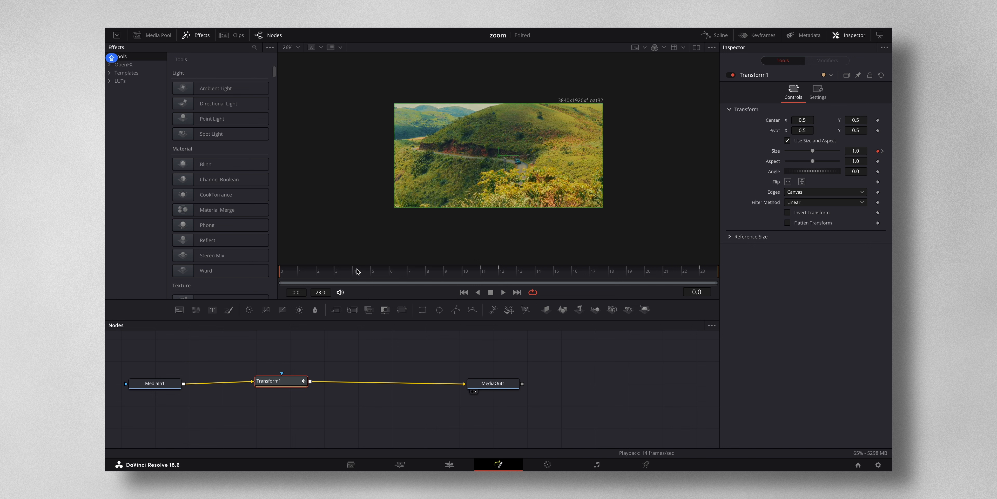
# Set the Transform node's Size to 0.75 at frame 11 and its Edges mode to Duplicate
pyautogui.click(481, 275)
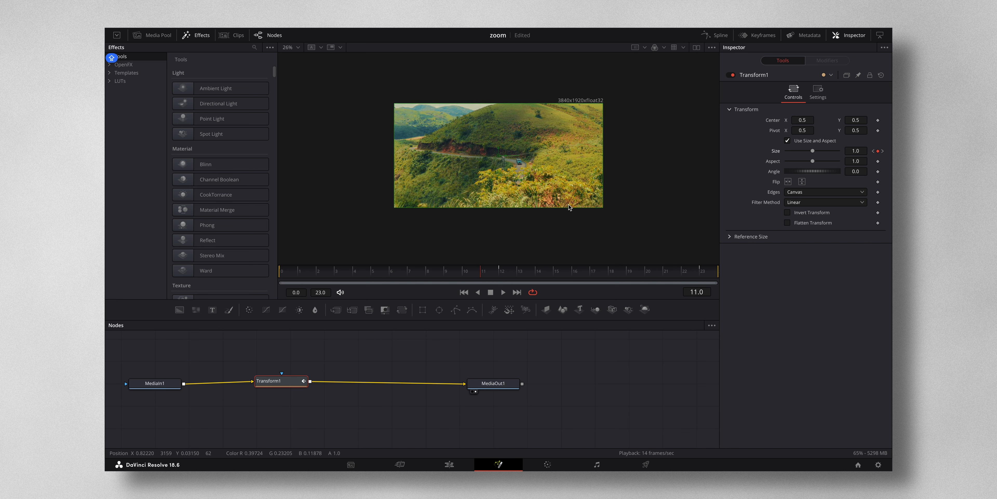
pyautogui.click(857, 151)
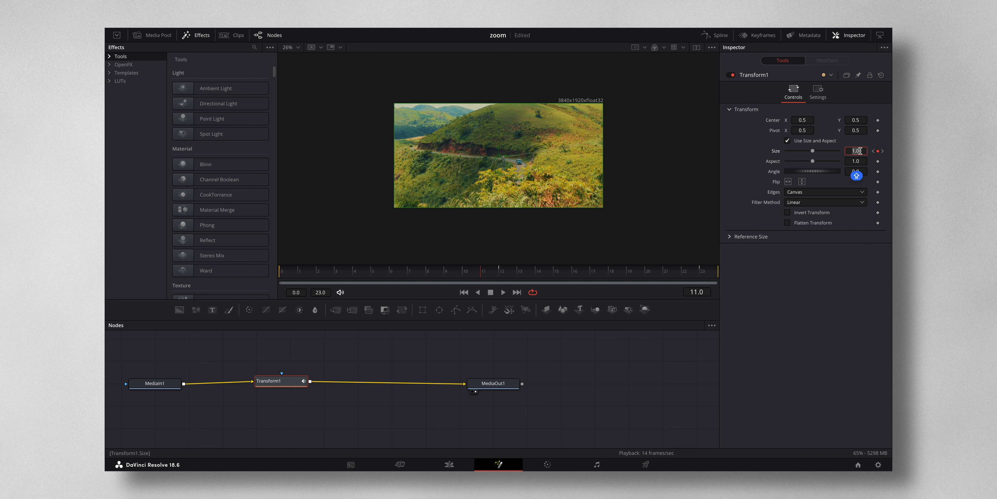
pyautogui.write('0.75')
pyautogui.press('Tab')
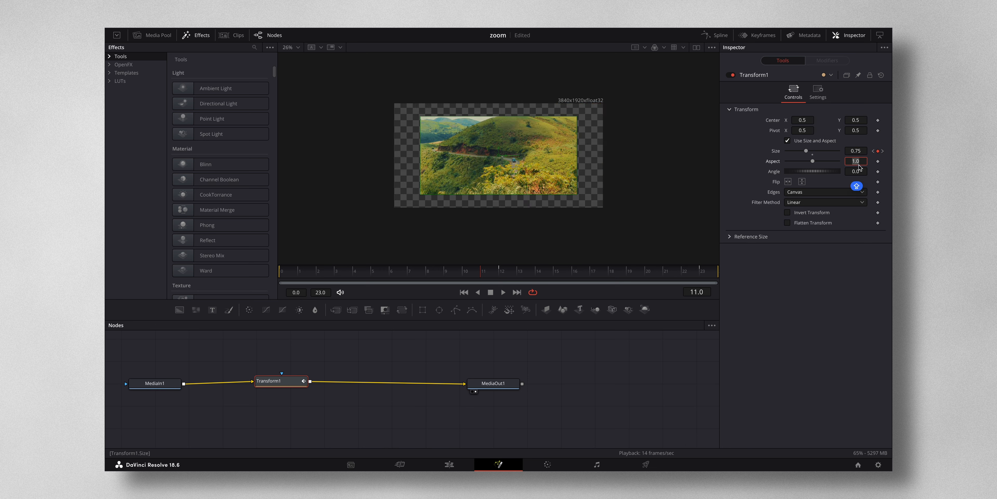
pyautogui.click(833, 193)
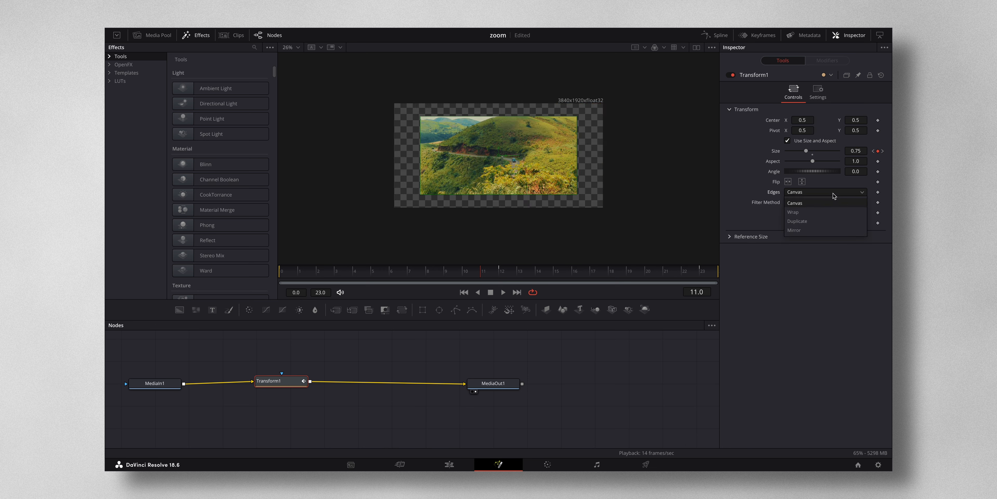
pyautogui.click(810, 222)
# Set the Transform node's Size to 1.5 at frame 12 and scrub towards the end to check the animation
pyautogui.press('Right')
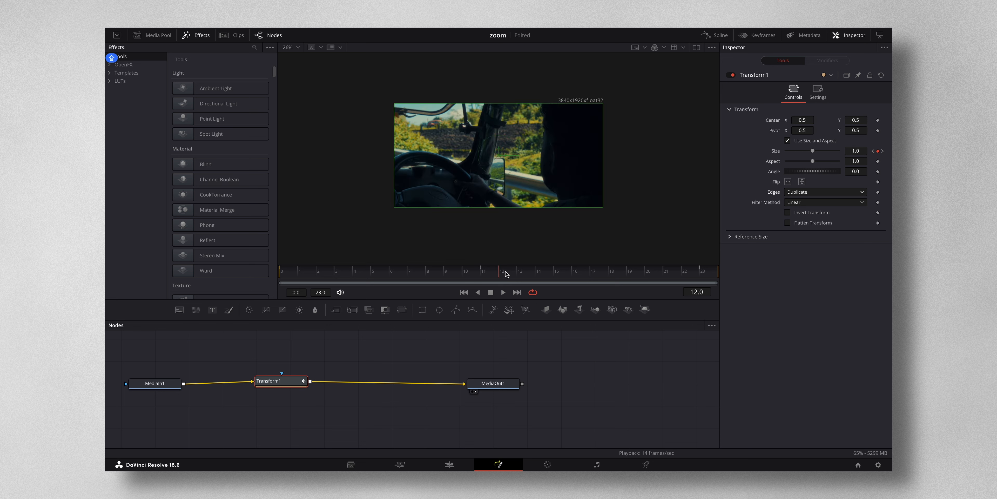
pyautogui.click(860, 150)
pyautogui.write('1.5')
pyautogui.press('Tab')
pyautogui.moveTo(501, 276); pyautogui.dragTo(731, 275)
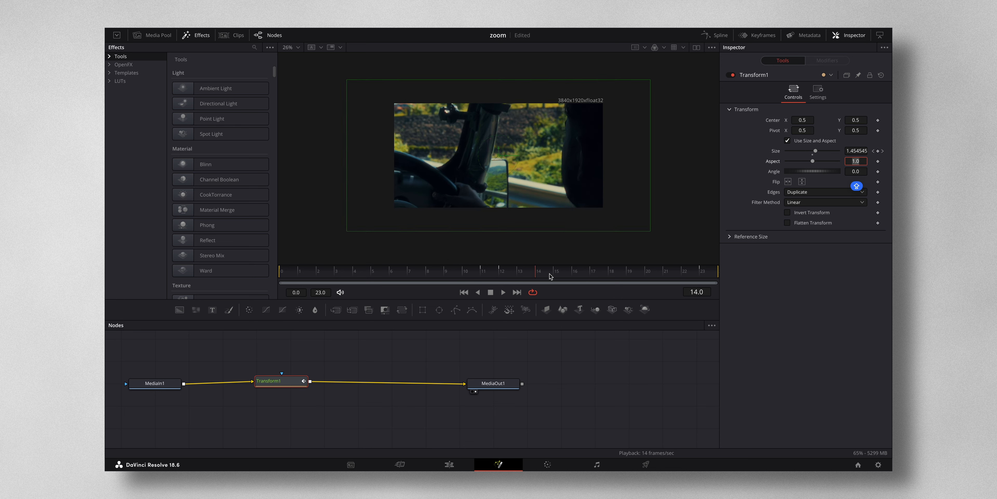
# Set the Transform node's Aspect to 1 and play back the zoom animation
pyautogui.press('space')
pyautogui.press('shift')
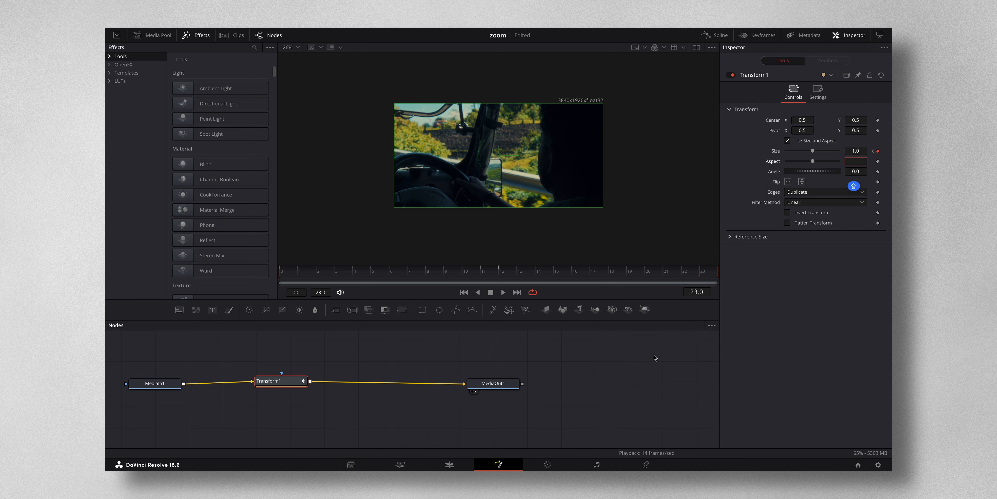
pyautogui.write('1')
pyautogui.press('Return')
pyautogui.press('space')
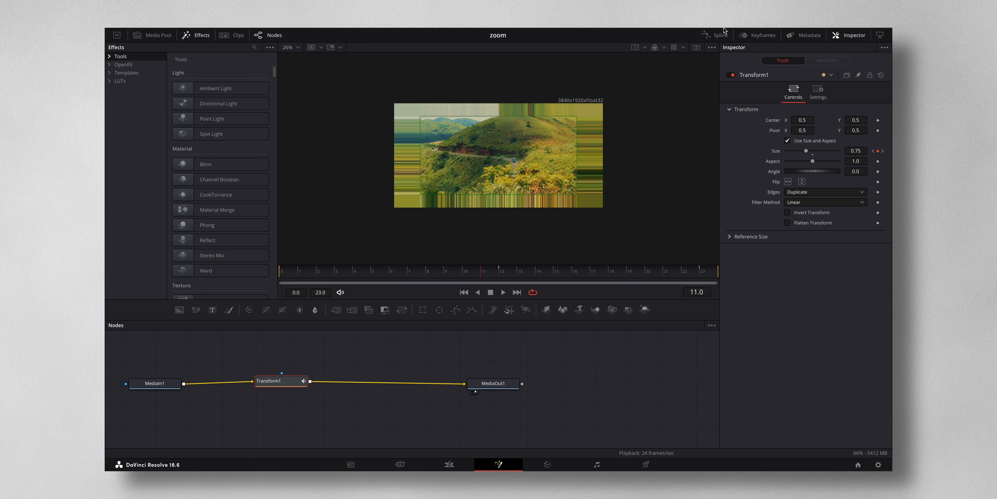
# Show the Transform node's Size curve in the Spline editor, fit it to the view and smooth all its keyframes
pyautogui.click(716, 35)
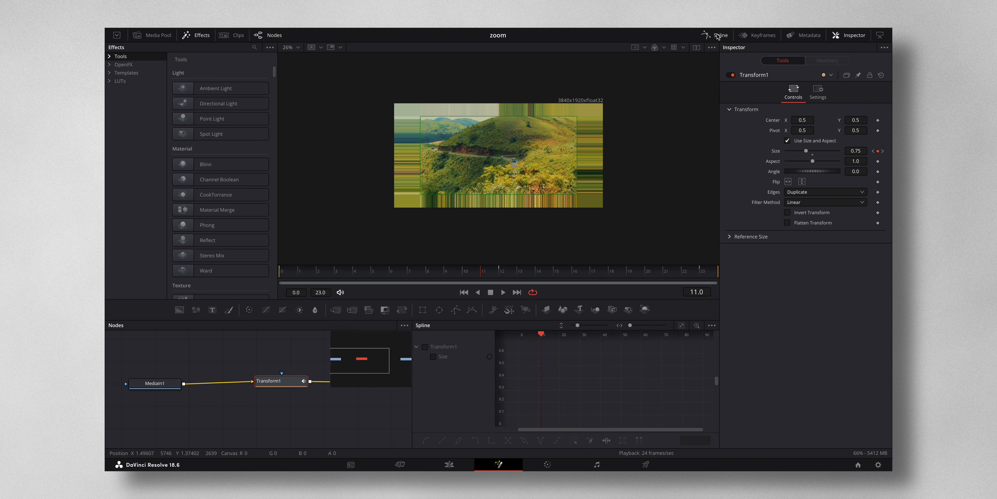
pyautogui.click(425, 347)
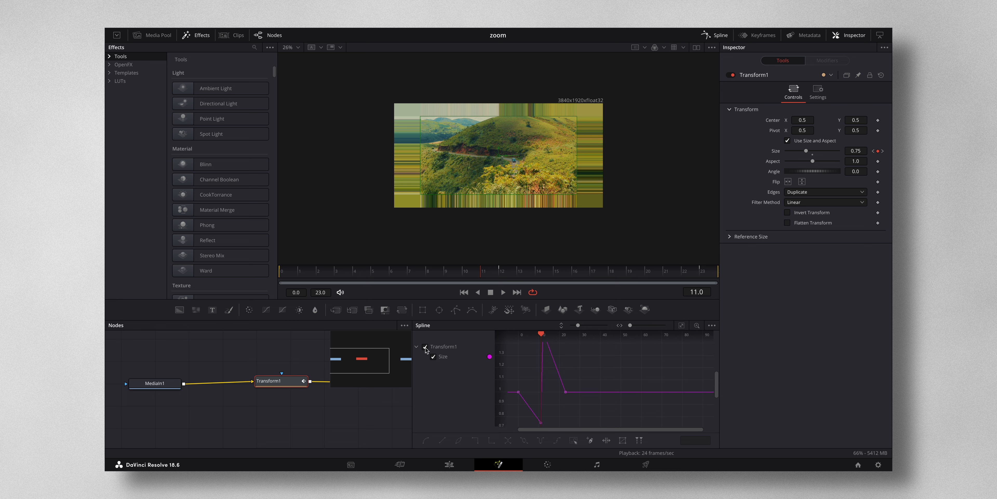
pyautogui.click(682, 325)
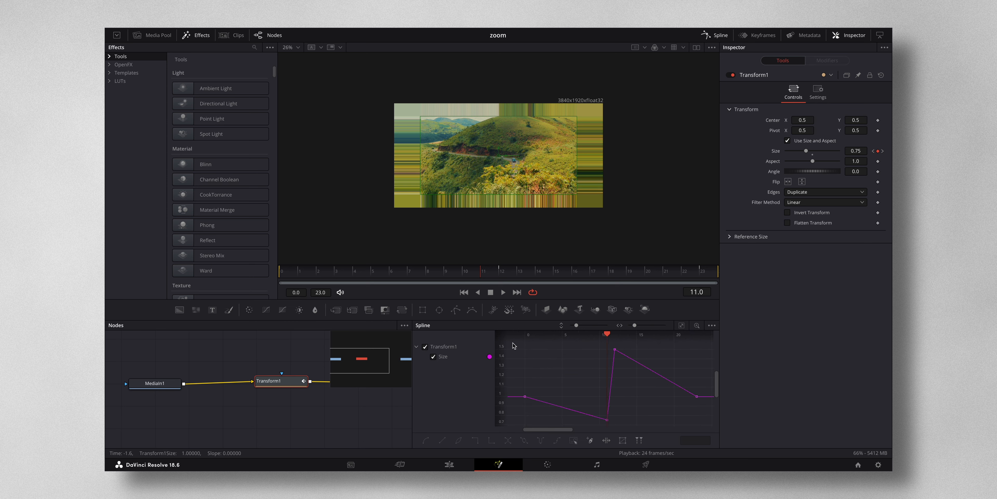
pyautogui.hotkey('ctrl', 'a')
pyautogui.press('s')
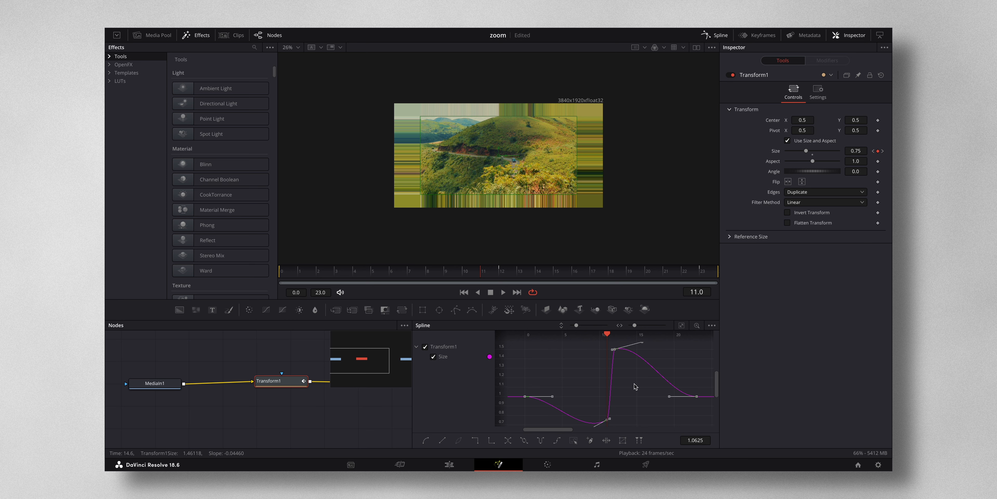
# Reshape the Size curve's handles at frames 11 and 12 into steep, sharp ramps and play back the eased zoom
pyautogui.scroll(-3, 635, 386)
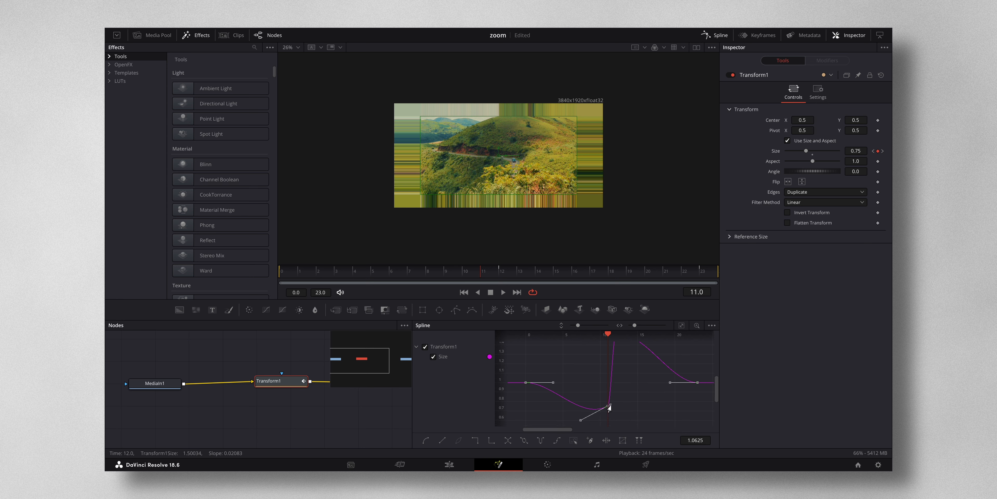
pyautogui.moveTo(580, 421); pyautogui.dragTo(602, 363)
pyautogui.scroll(4, 603, 362)
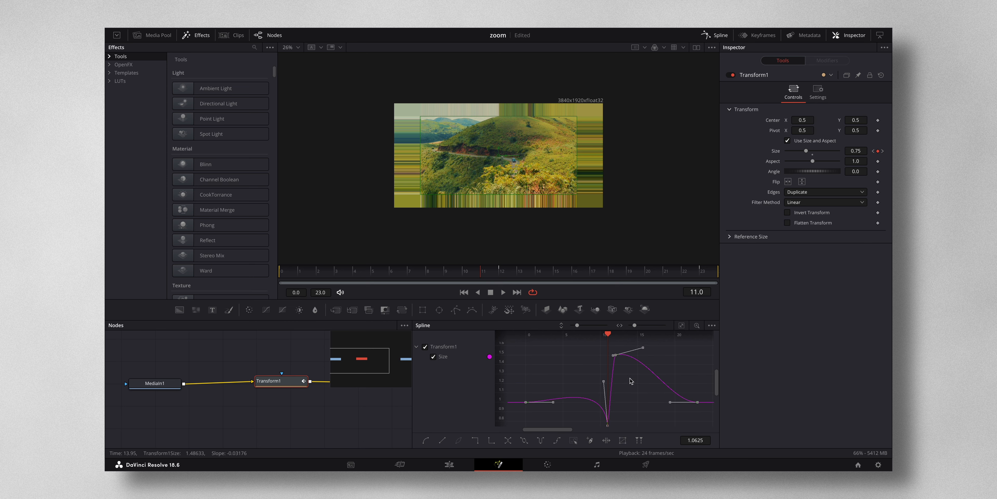
pyautogui.moveTo(642, 350); pyautogui.dragTo(618, 393)
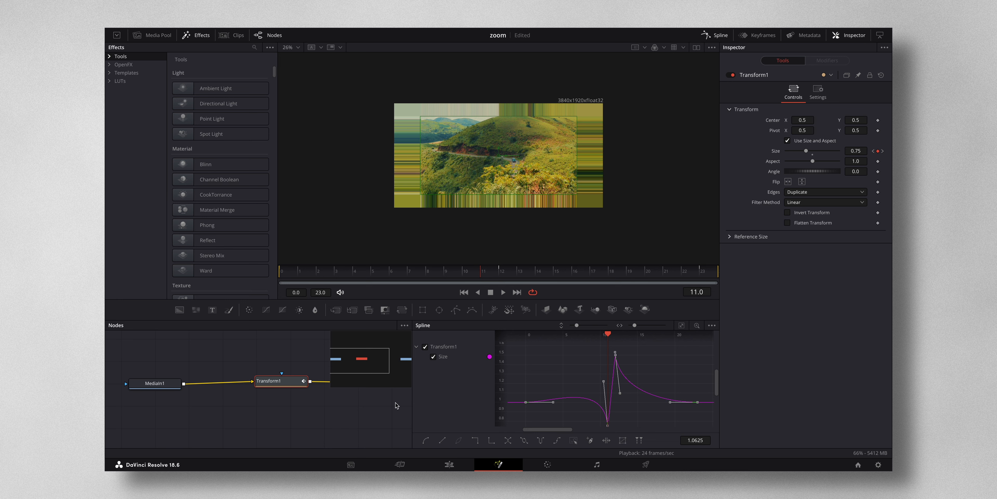
pyautogui.press('space')
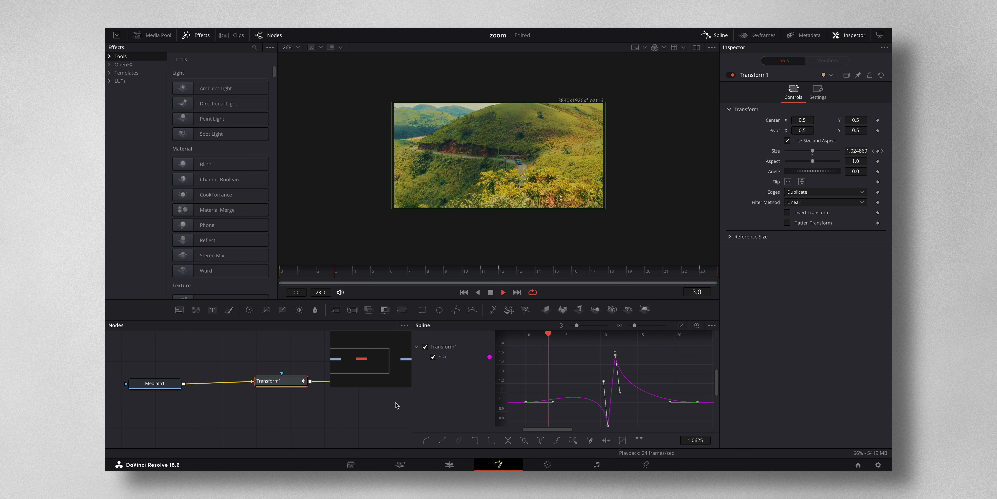
pyautogui.press('space')
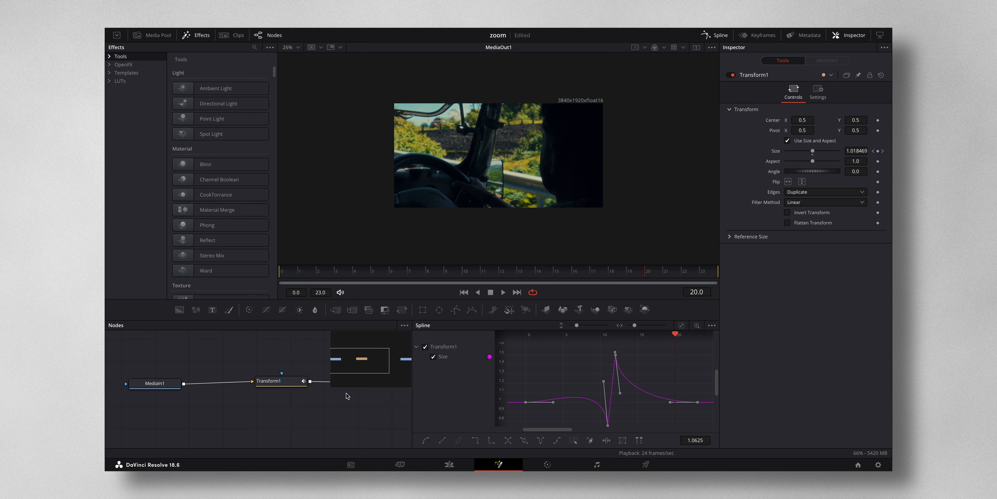
# Close the Spline editor, enable Motion Blur on the Transform node and raise its Quality slightly
pyautogui.click(289, 382)
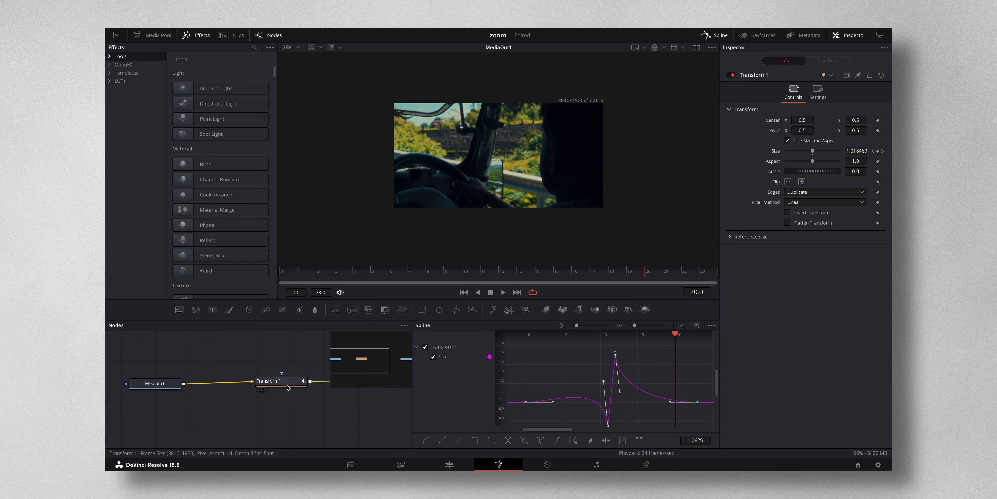
pyautogui.click(723, 36)
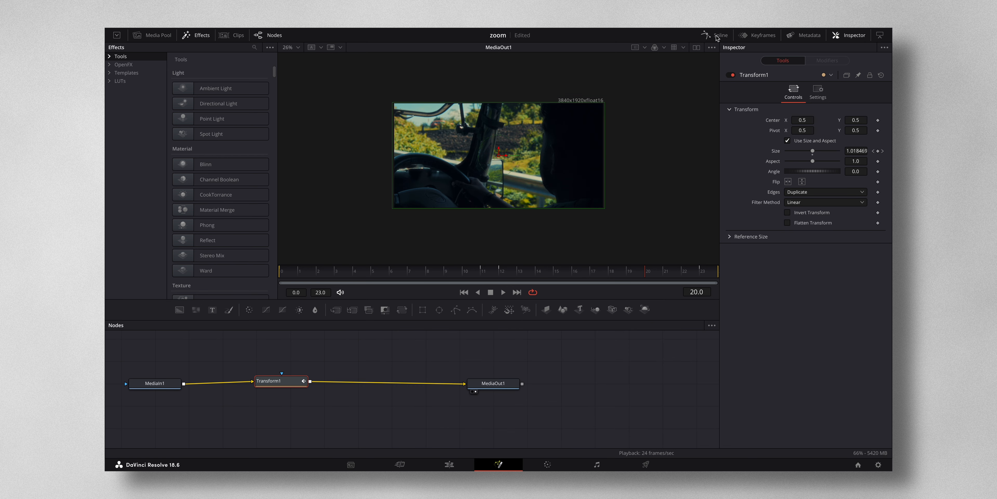
pyautogui.click(818, 93)
pyautogui.click(788, 197)
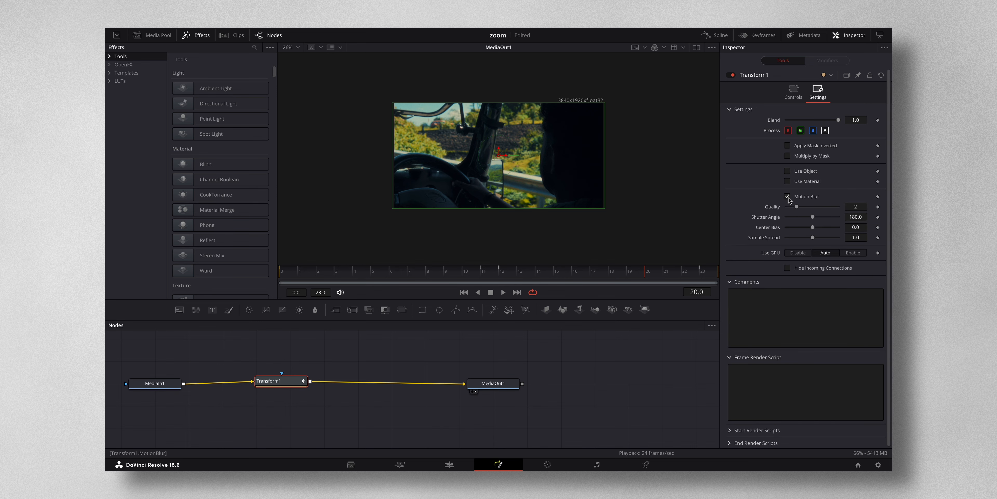
pyautogui.moveTo(799, 208); pyautogui.dragTo(801, 207)
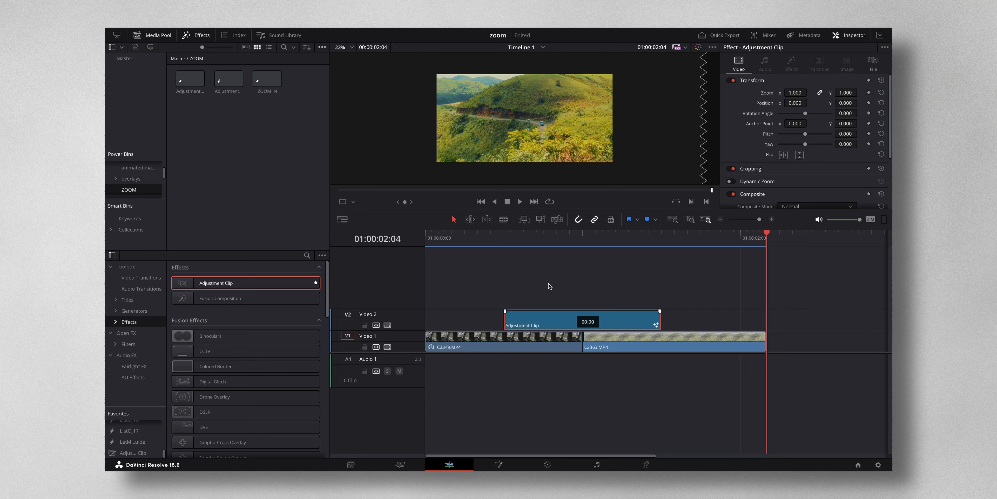
# Save the adjustment clip to the ZOOM power bin and name it ZOOM OUT
pyautogui.moveTo(341, 125); pyautogui.dragTo(285, 126)
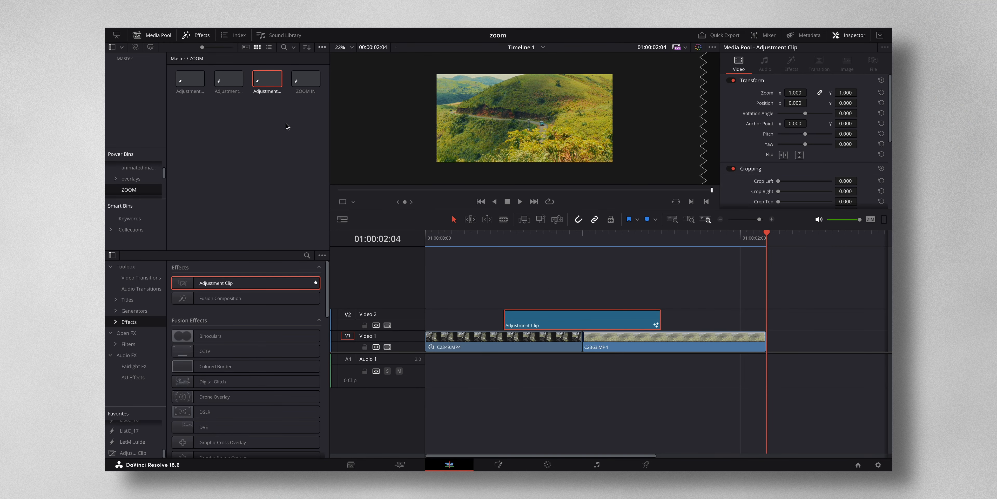
pyautogui.doubleClick(269, 92)
pyautogui.write('ZOOM OUT')
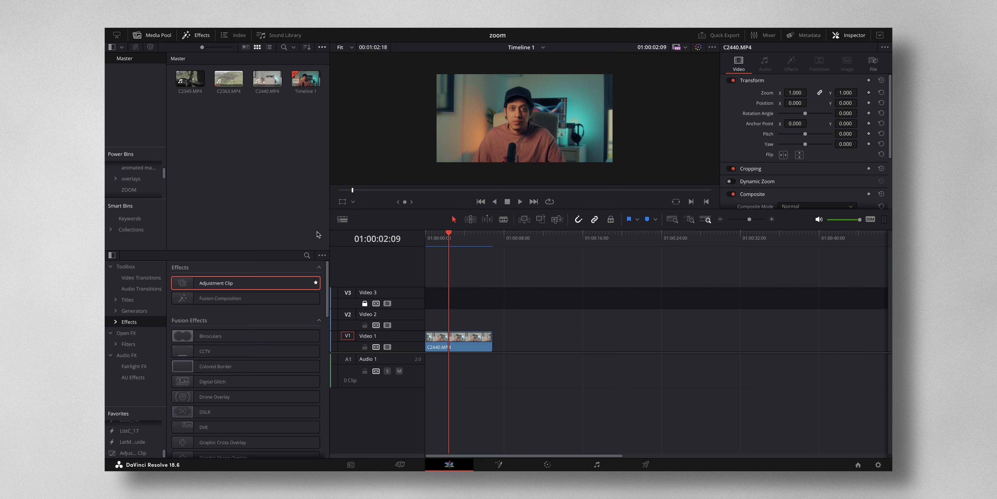
# Place an adjustment clip on Video 2 above C2440.MP4 and add a Zoom keyframe at its start, 01:00:00:00
pyautogui.moveTo(248, 283); pyautogui.dragTo(484, 320)
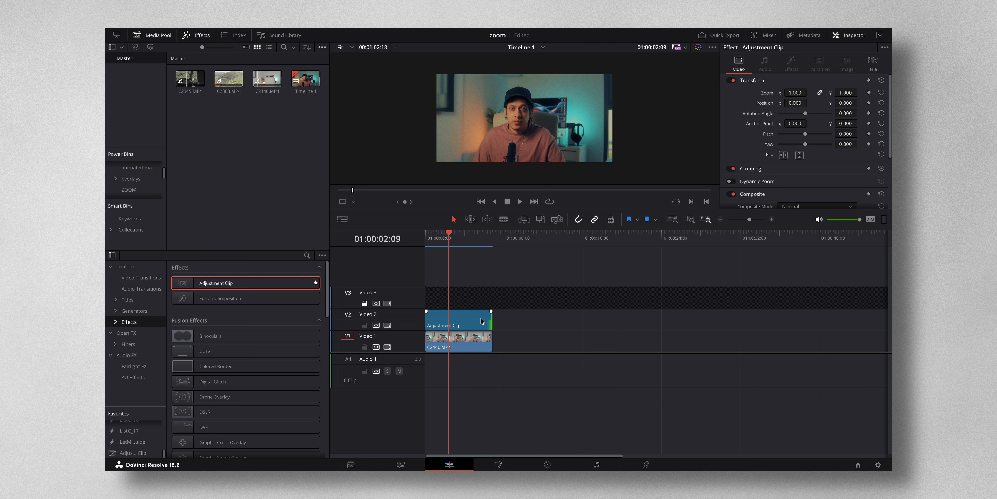
pyautogui.click(458, 316)
pyautogui.moveTo(449, 237); pyautogui.dragTo(426, 234)
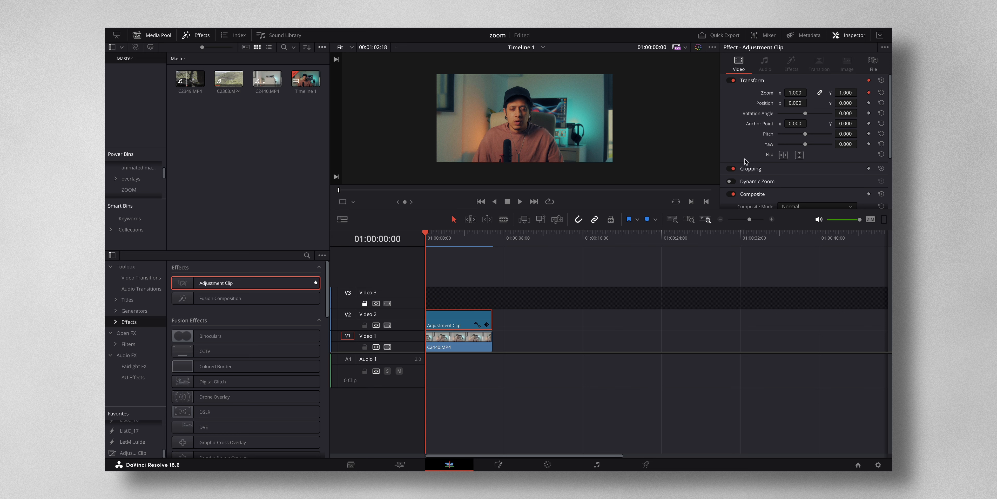
# At 01:00:00:10, set the adjustment clip's Zoom to 1.4 and its Anchor Point Y to 229
pyautogui.press('Right')
pyautogui.press('Right')
pyautogui.press('Right')
pyautogui.press('Right')
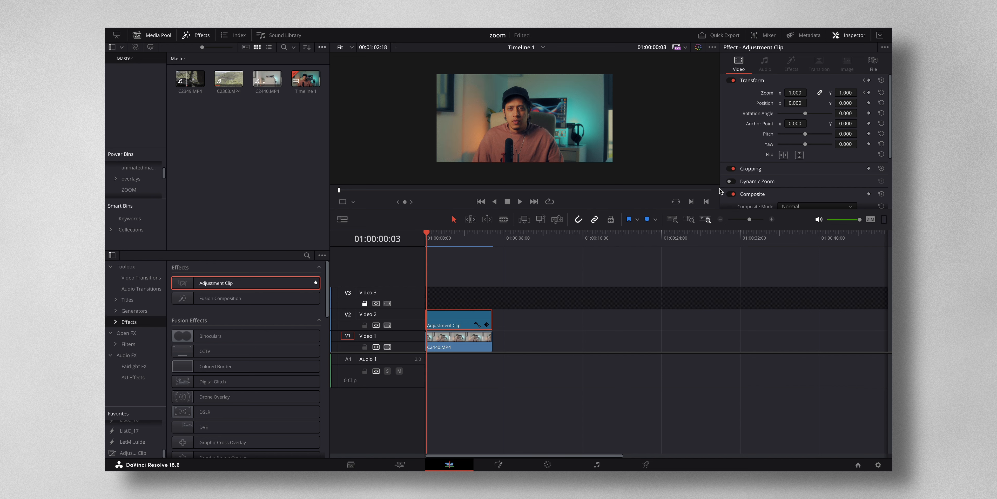
pyautogui.press('Right')
pyautogui.press('Right')
pyautogui.press('Right')
pyautogui.press('Right')
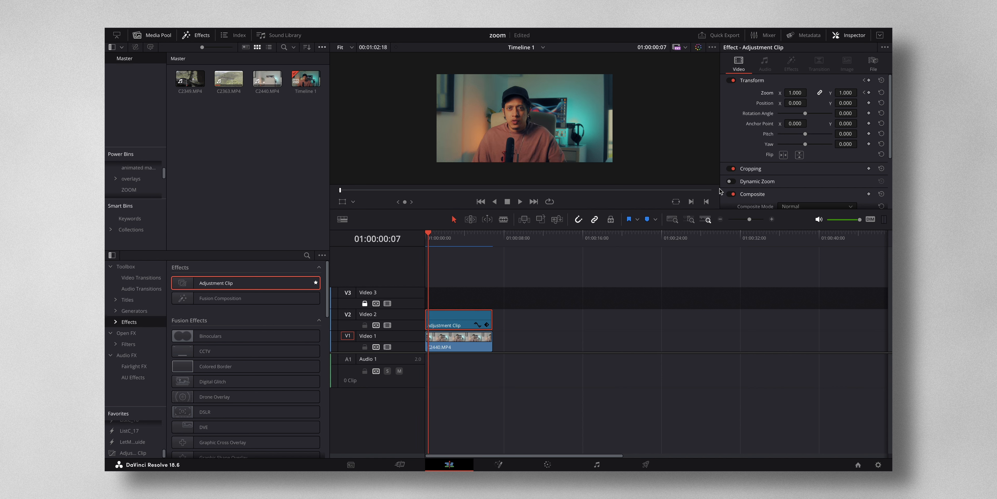
pyautogui.press('Right')
pyautogui.press('Right')
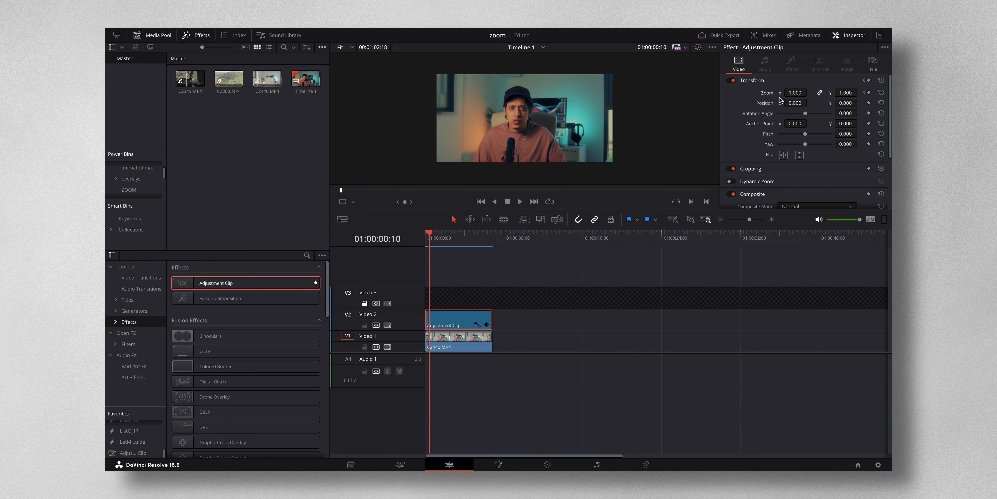
pyautogui.moveTo(796, 93); pyautogui.dragTo(813, 92)
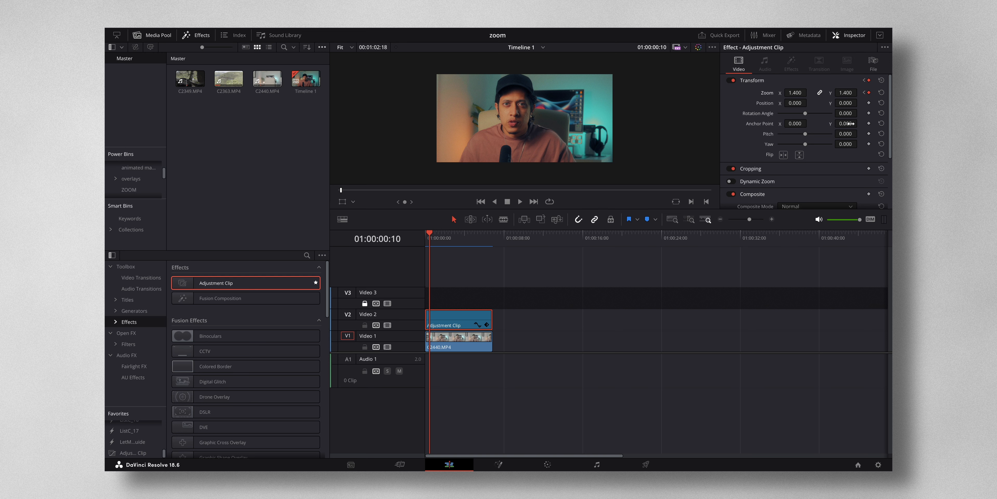
pyautogui.moveTo(845, 124); pyautogui.dragTo(880, 123)
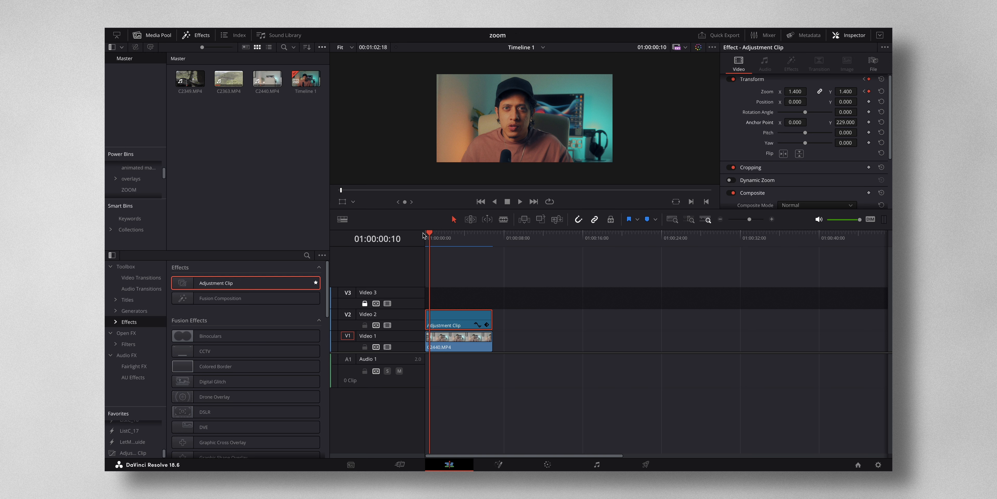
# Play the quick zoom-in repeatedly from the start of the timeline to check the movement
pyautogui.moveTo(430, 233); pyautogui.dragTo(412, 235)
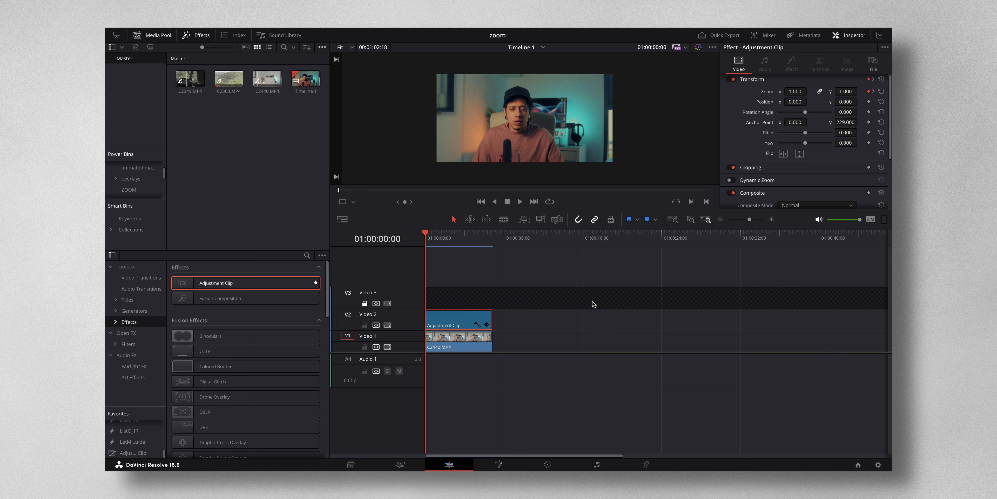
pyautogui.press('space')
pyautogui.press('space')
pyautogui.moveTo(434, 234); pyautogui.dragTo(412, 237)
pyautogui.press('space')
pyautogui.moveTo(435, 233); pyautogui.dragTo(414, 237)
# Apply Ease Out to the first Zoom keyframe and Ease In to the second, and play back the result
pyautogui.rightClick(869, 92)
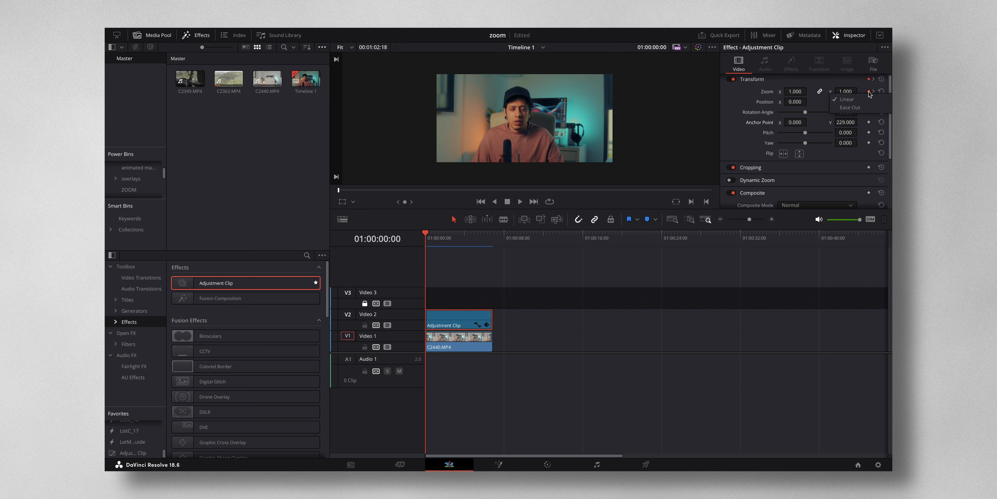
pyautogui.click(861, 109)
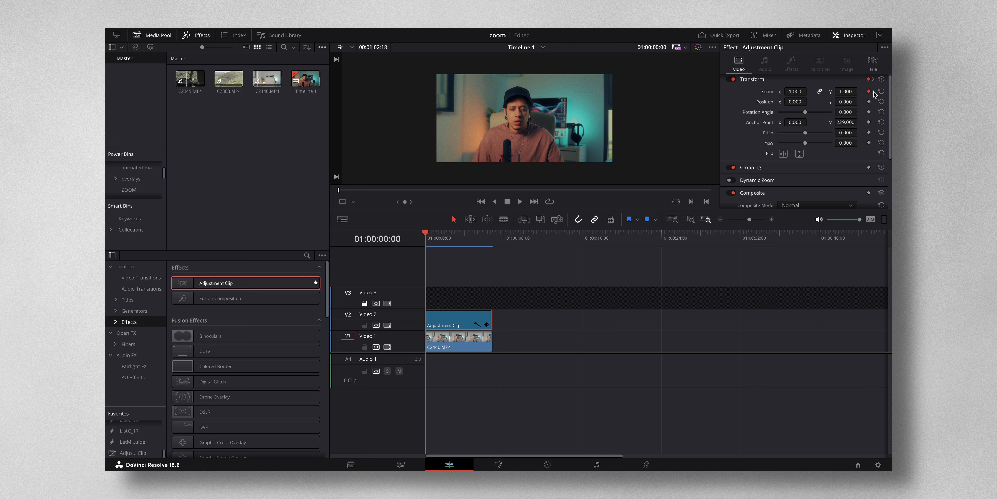
pyautogui.click(874, 92)
pyautogui.rightClick(869, 91)
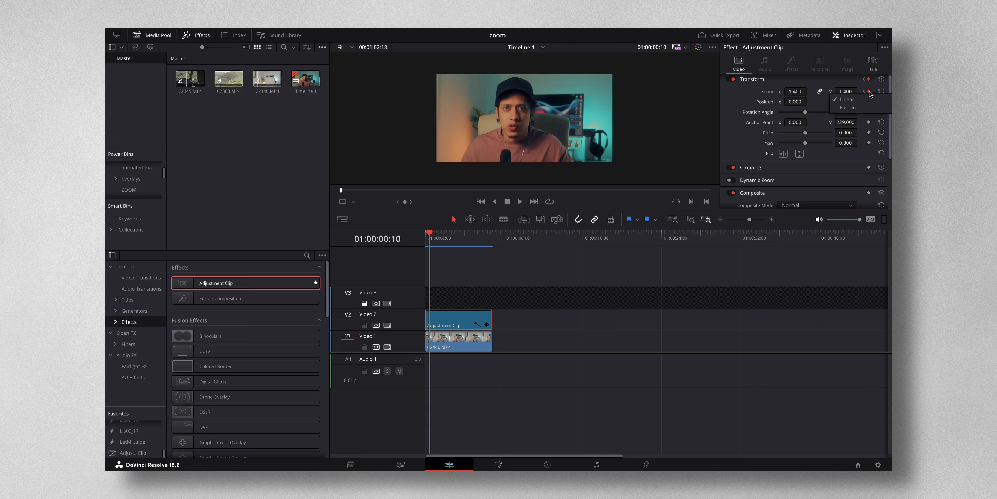
pyautogui.click(863, 107)
pyautogui.press('space')
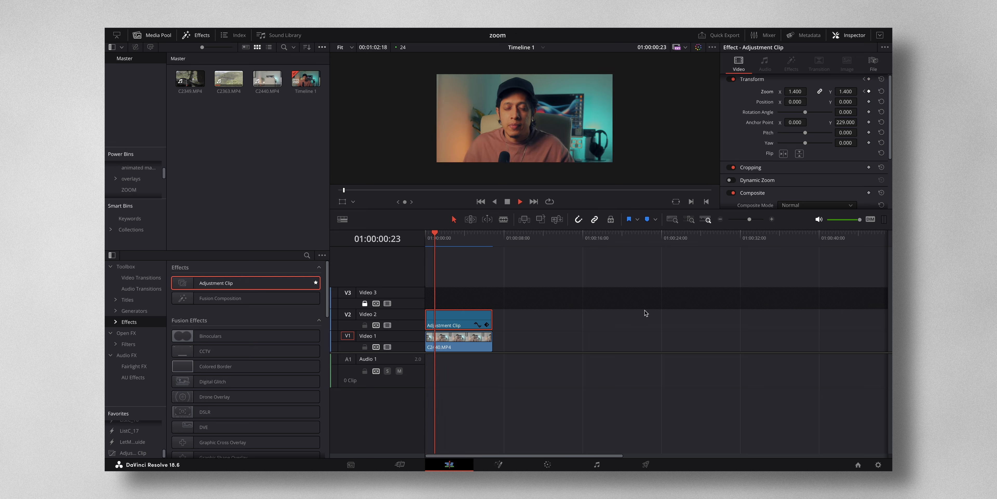
pyautogui.press('space')
# Move the adjustment clip later on Video 2, play it back and trim its end to match C2440.MP4
pyautogui.moveTo(456, 320)
pyautogui.mouseDown()
pyautogui.moveTo(476, 330)
pyautogui.moveTo(465, 324)
pyautogui.mouseUp()
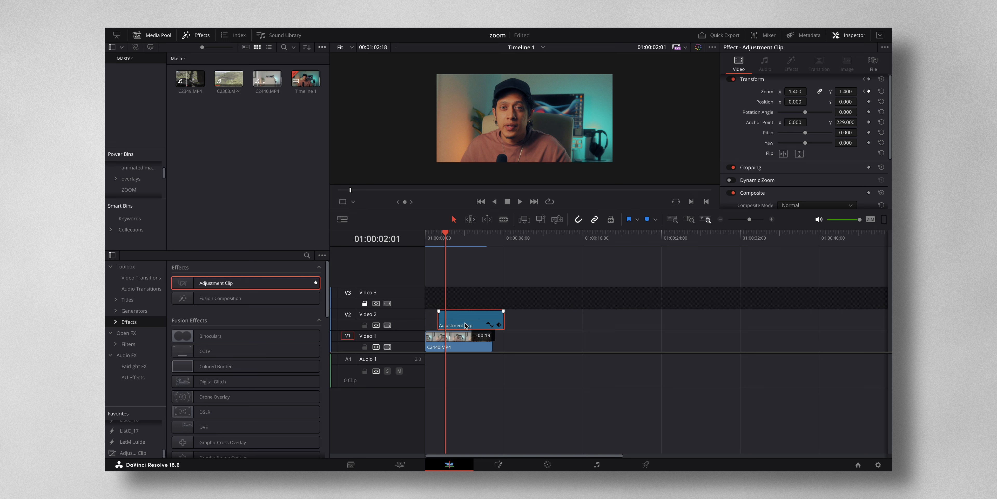
pyautogui.click(428, 234)
pyautogui.press('space')
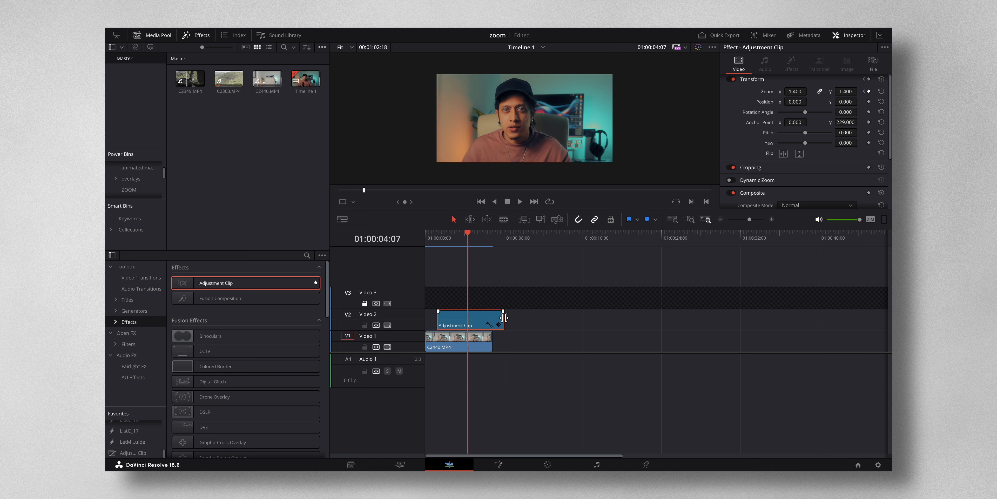
pyautogui.moveTo(505, 317); pyautogui.dragTo(493, 317)
# Advance ten frames to 01:00:04:17 and reset the adjustment clip's Zoom to 1
pyautogui.press('Right')
pyautogui.press('Right')
pyautogui.press('Right')
pyautogui.press('Right')
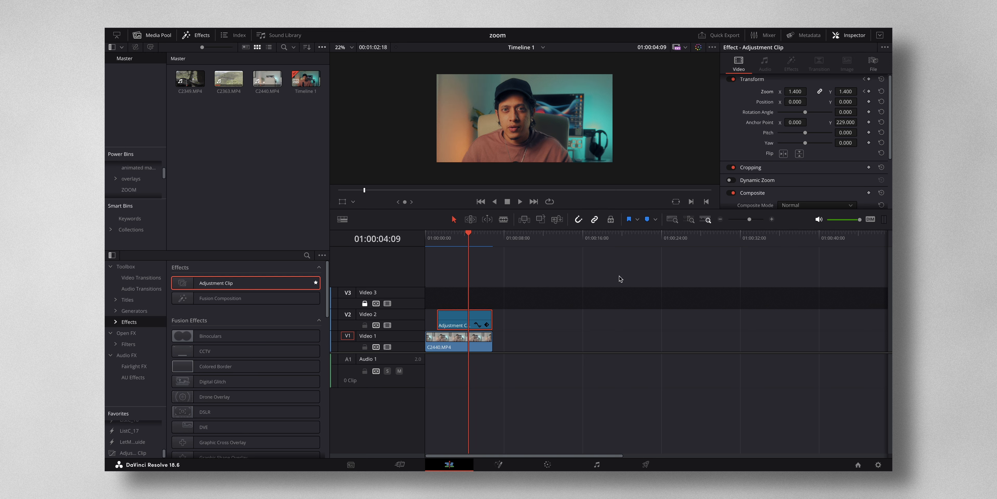
pyautogui.press('Right')
pyautogui.press('Right')
pyautogui.press('Right')
pyautogui.press('Right')
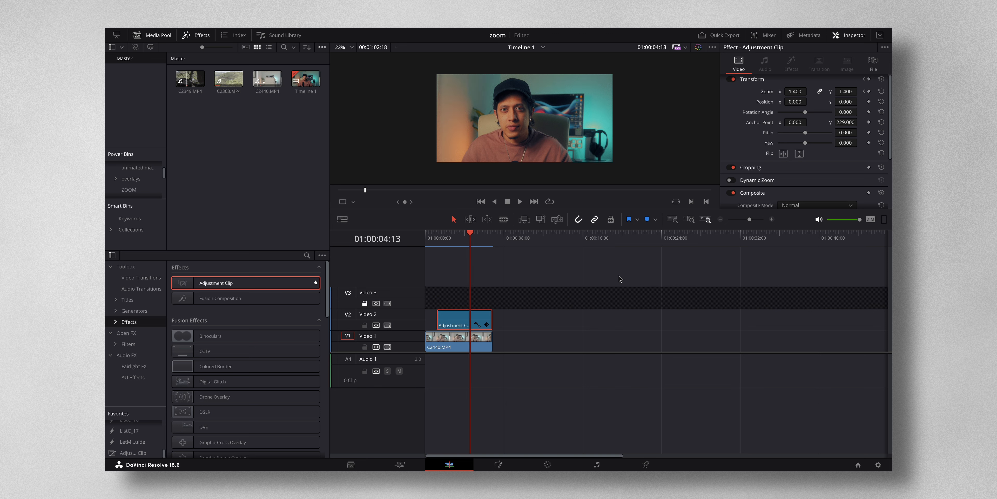
pyautogui.press('Right')
pyautogui.press('Right')
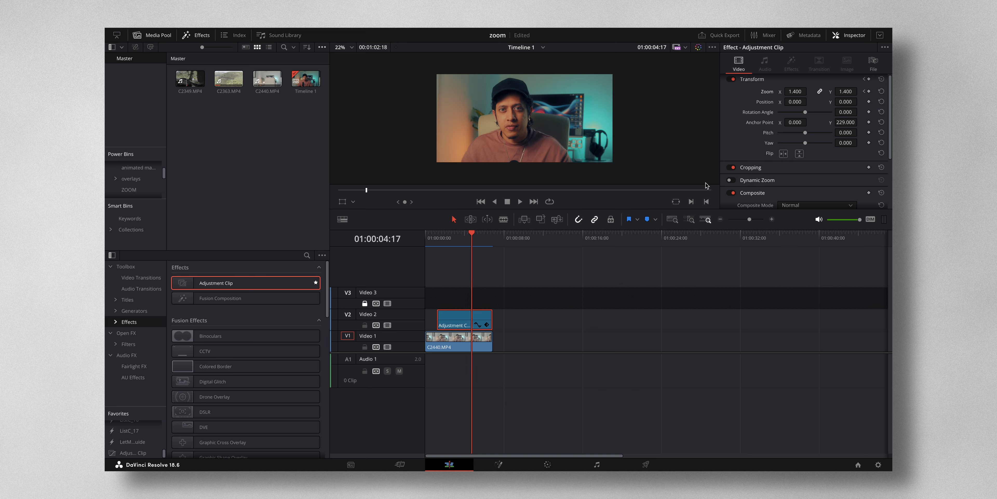
pyautogui.doubleClick(767, 91)
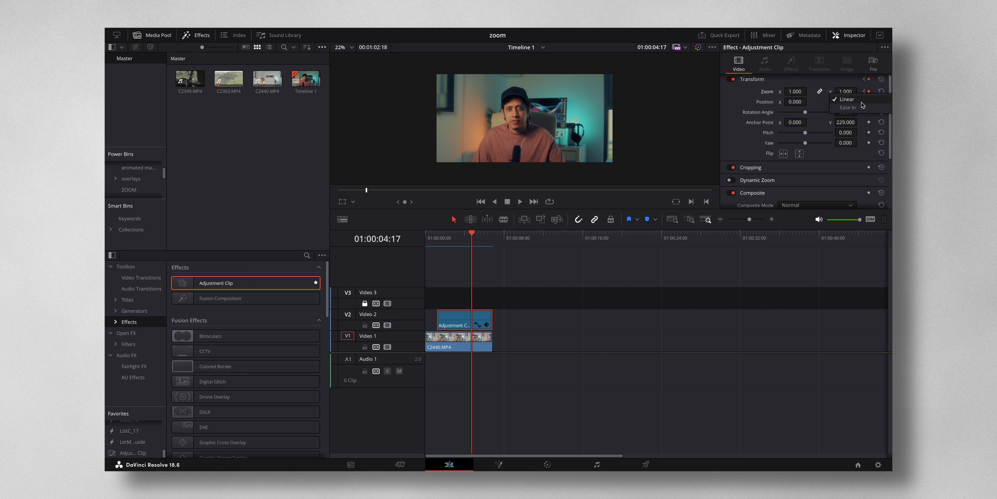
# Apply Ease Out to the adjustment clip's Zoom keyframe at 01:00:04:07 and play the timeline back from the start
pyautogui.click(864, 92)
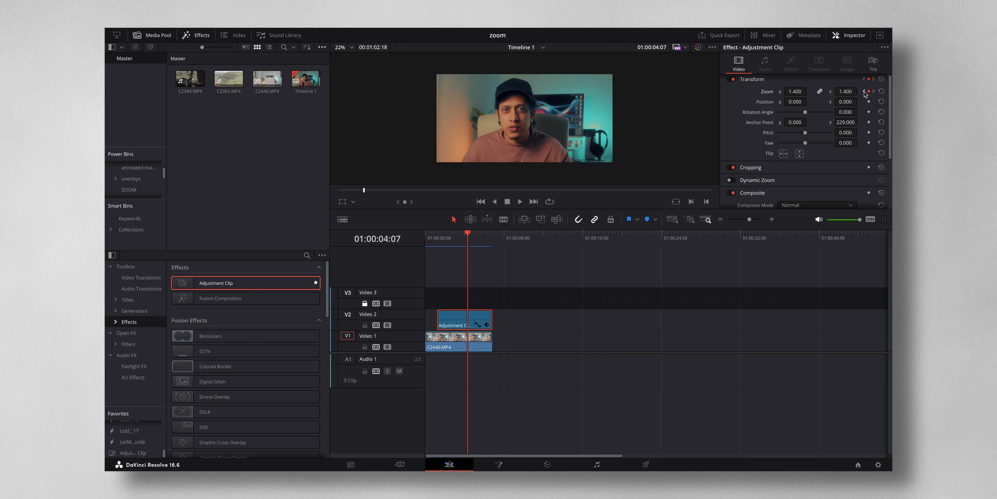
pyautogui.rightClick(868, 91)
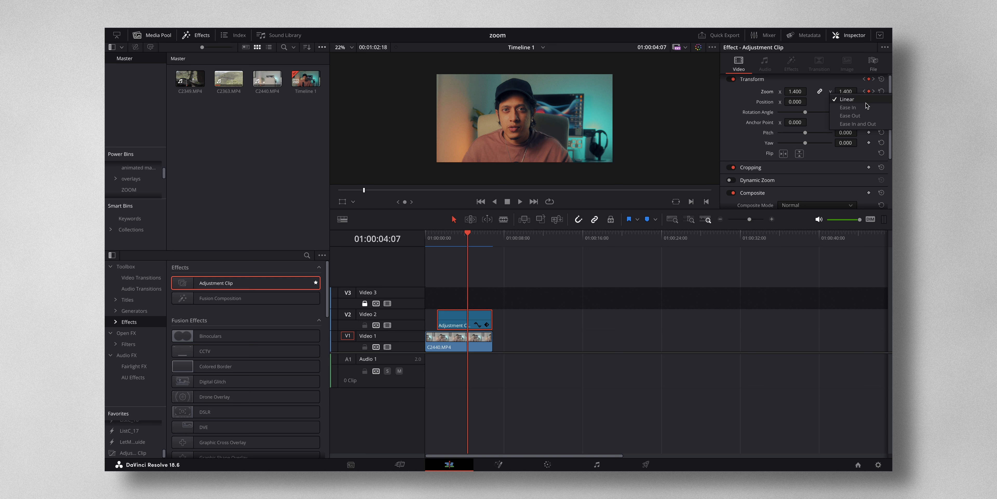
pyautogui.click(865, 116)
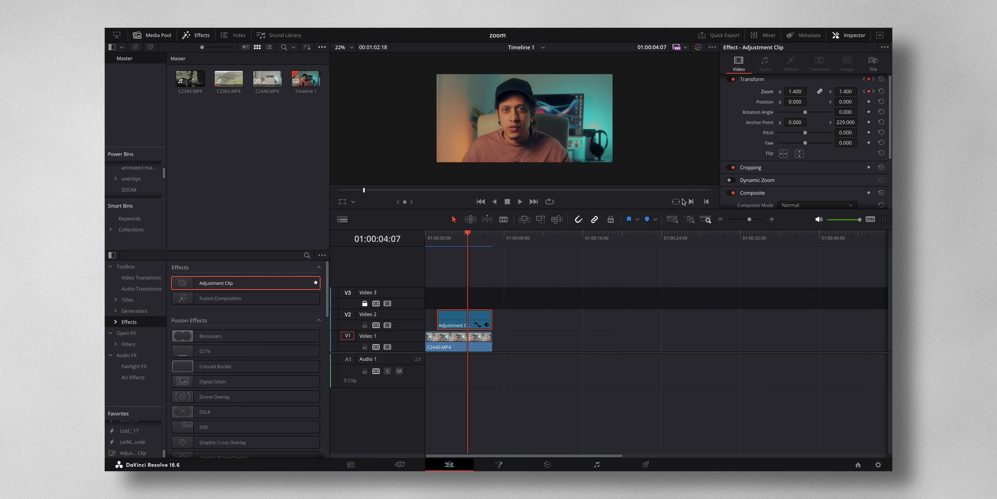
pyautogui.click(586, 276)
pyautogui.click(429, 238)
pyautogui.press('space')
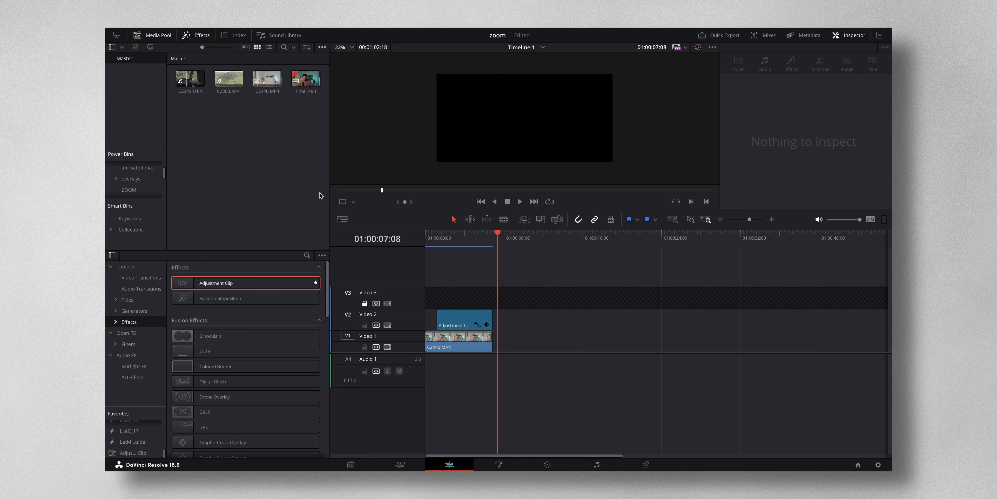
# Save the adjustment clip from Video 2 into the ZOOM power bin and rename the saved copy SLOW ZOOM
pyautogui.click(149, 190)
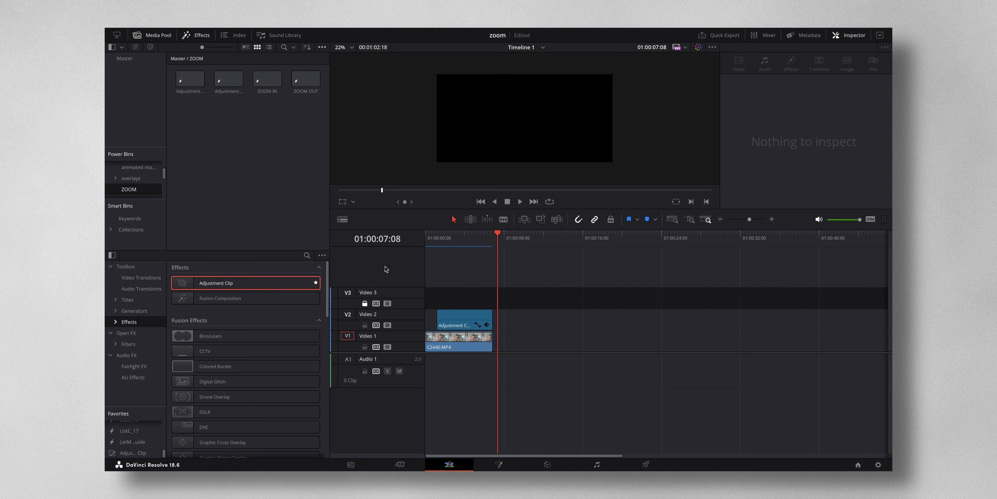
pyautogui.click(456, 320)
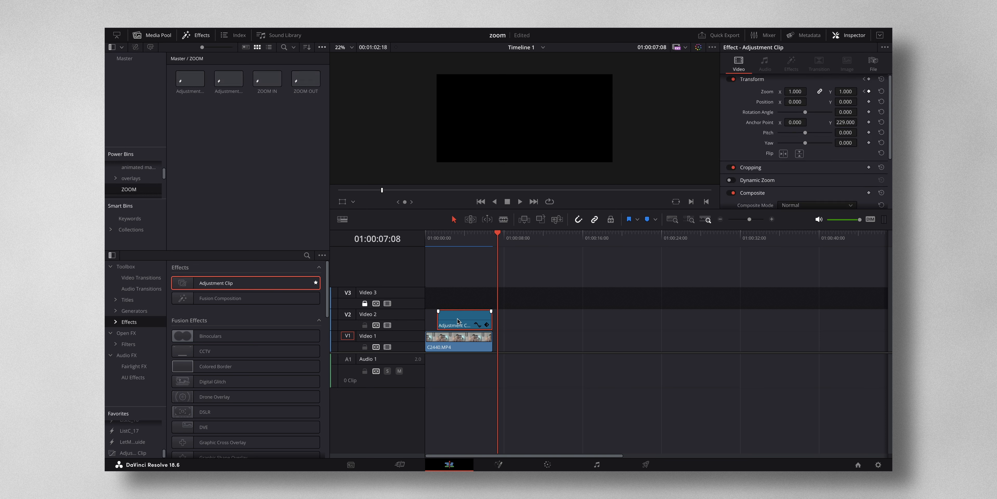
pyautogui.moveTo(457, 321); pyautogui.dragTo(242, 116)
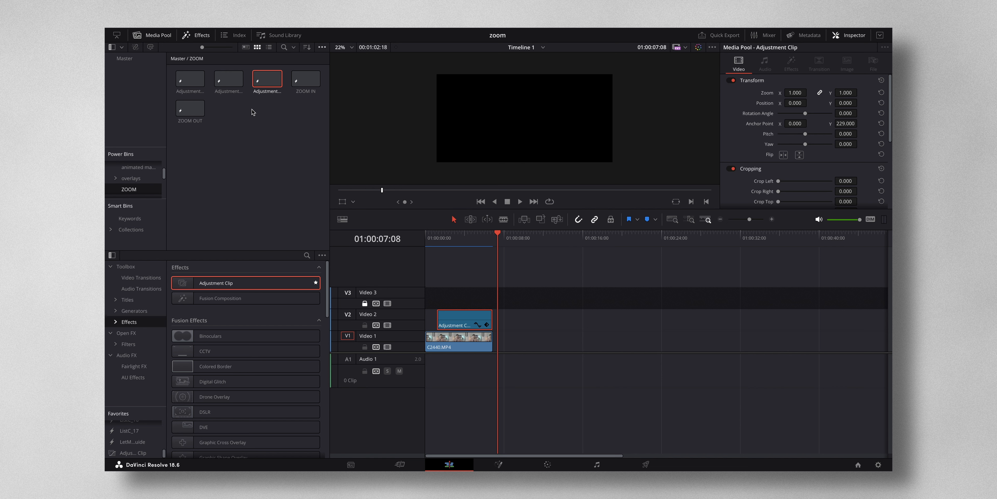
pyautogui.click(266, 91)
pyautogui.write('SLOW')
pyautogui.write(' ZOOM')
pyautogui.press('Return')
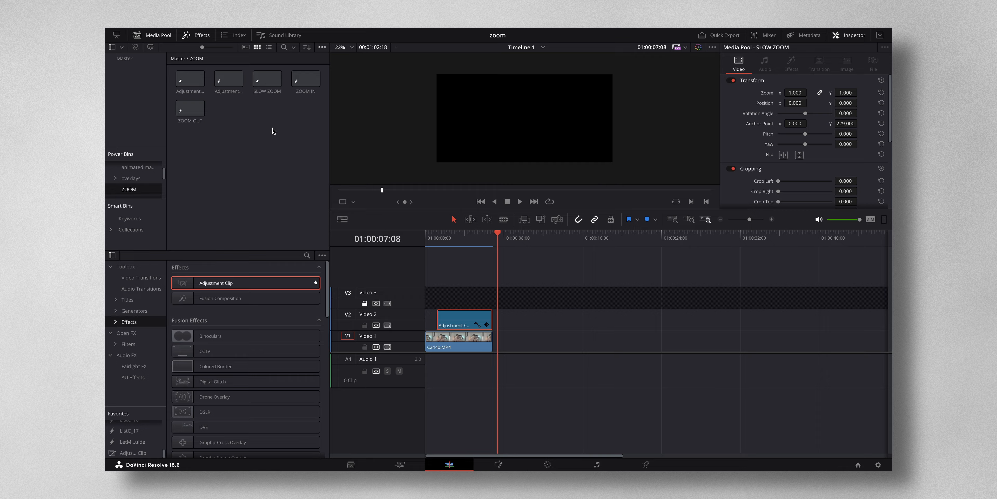